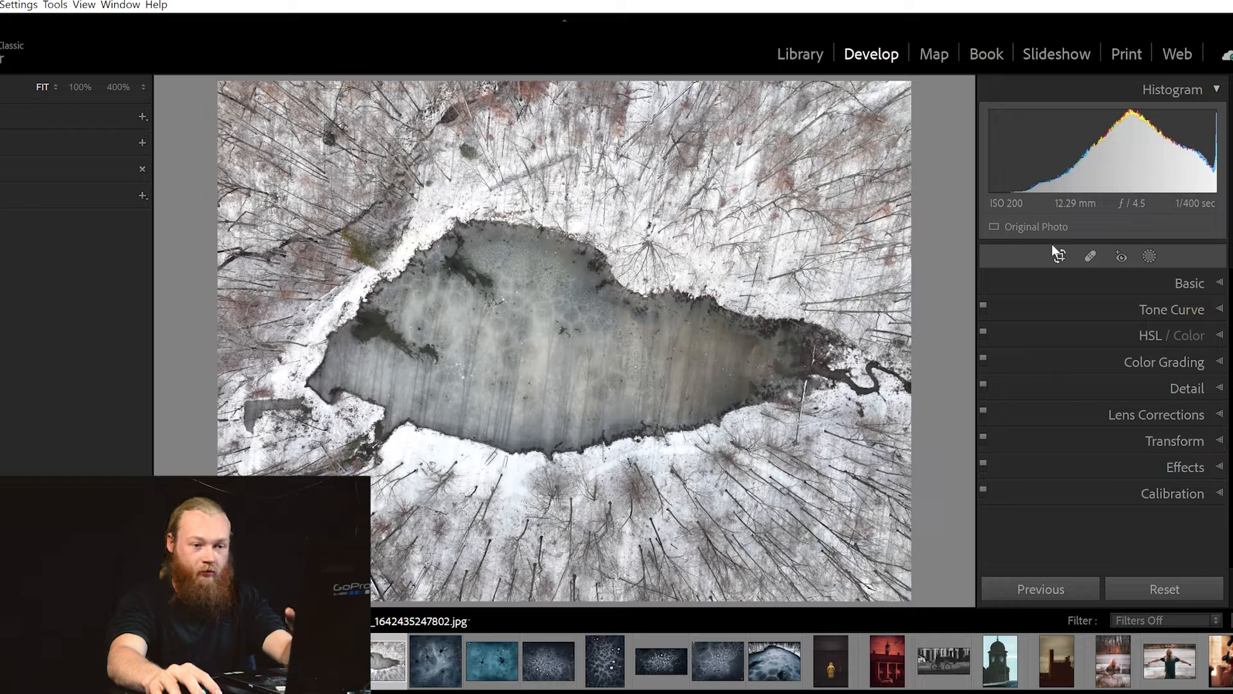
Straighten the lake photo to an angle of 1.31 and crop it slightly tighter at the original aspect ratio.
{"action": "left_click", "coordinate": [1054, 249]}
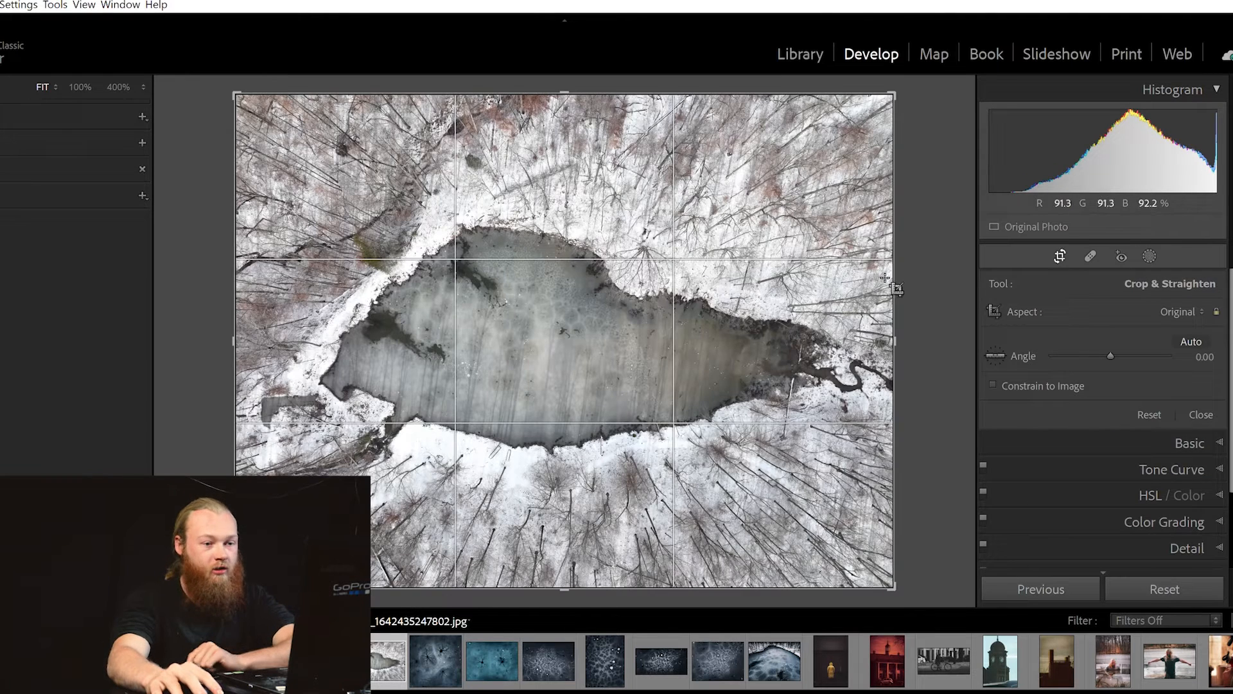
{"action": "left_click_drag", "start_coordinate": [918, 235], "coordinate": [917, 247]}
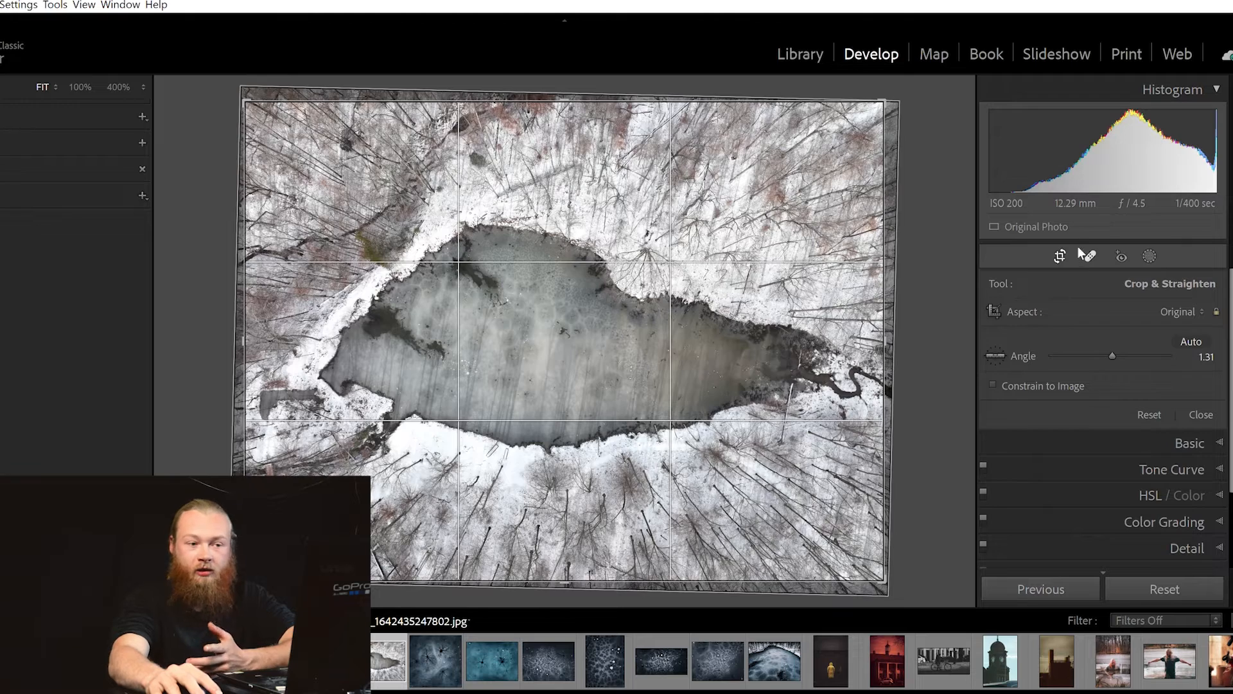
{"action": "left_click", "coordinate": [1060, 254]}
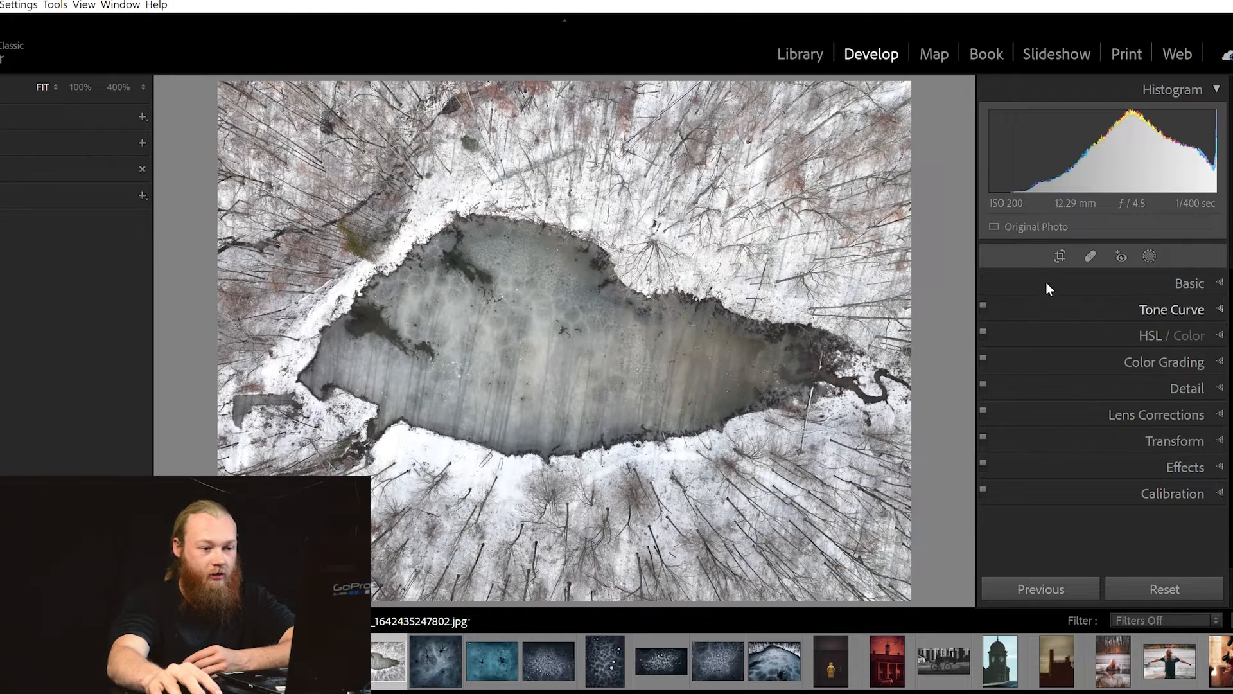
{"action": "left_click", "coordinate": [1060, 256]}
{"action": "left_click_drag", "start_coordinate": [245, 581], "coordinate": [255, 574]}
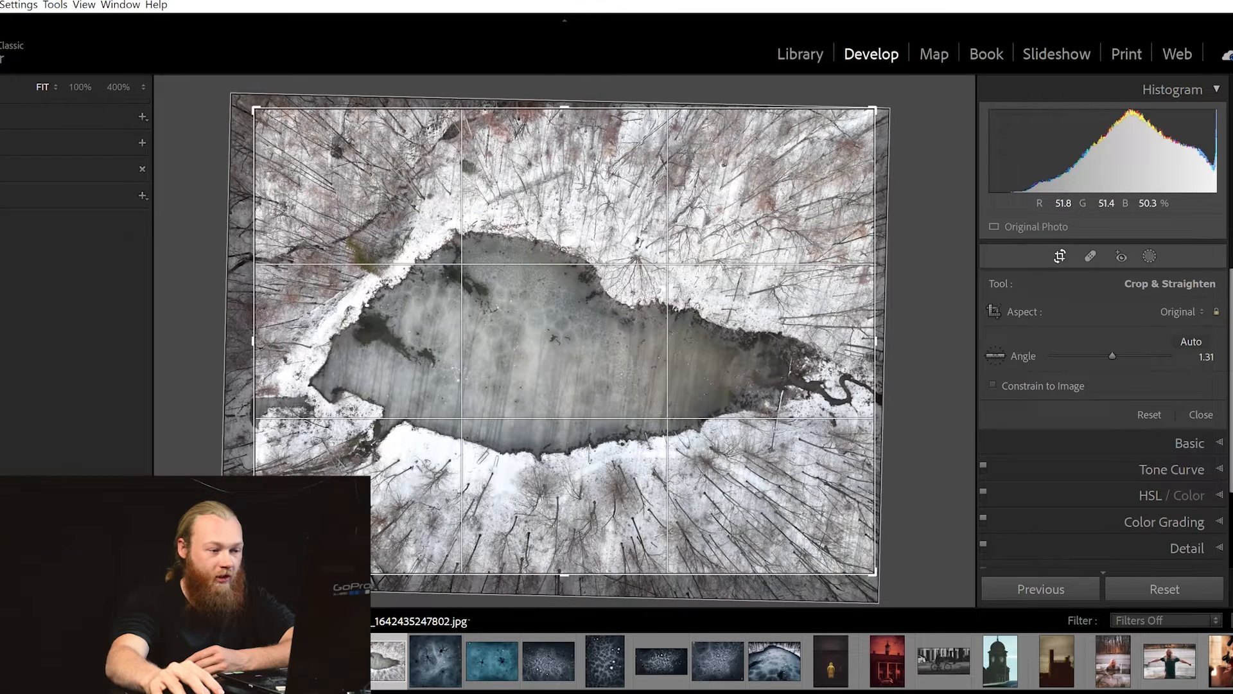
{"action": "left_click", "coordinate": [1056, 254]}
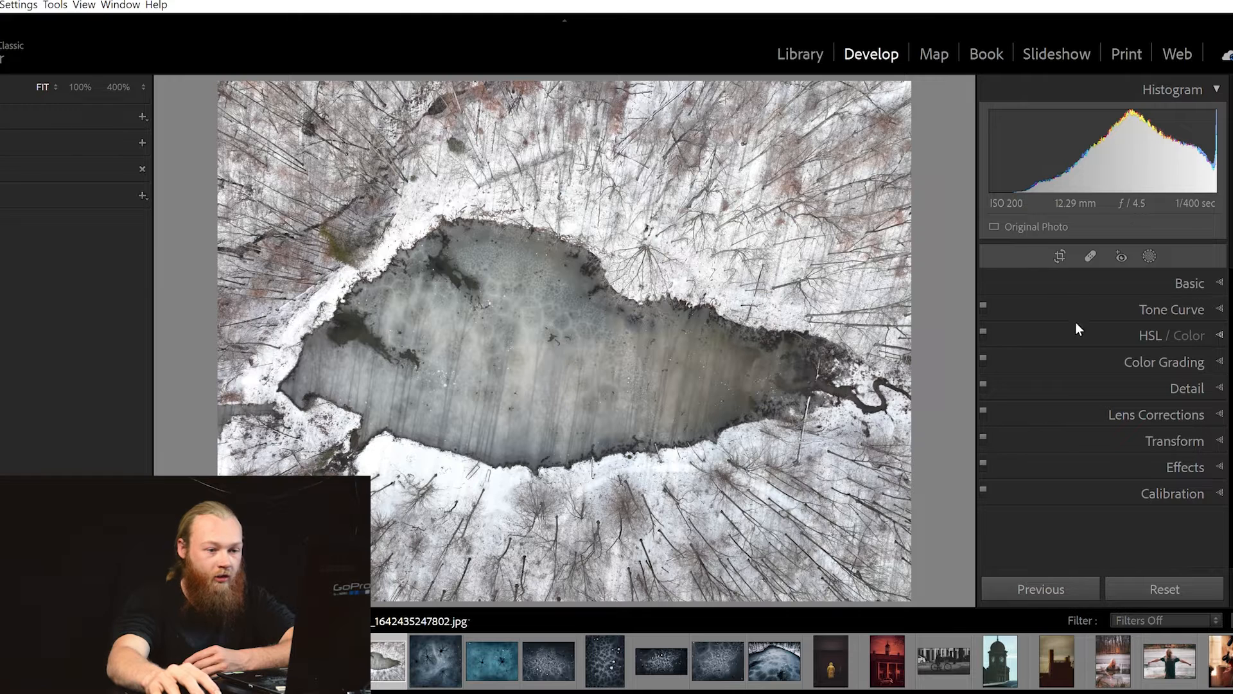
Adjust the basic tone of the photo: Contrast −25, Blacks −31, Exposure −0.81 and Whites +58.
{"action": "left_click", "coordinate": [1159, 259]}
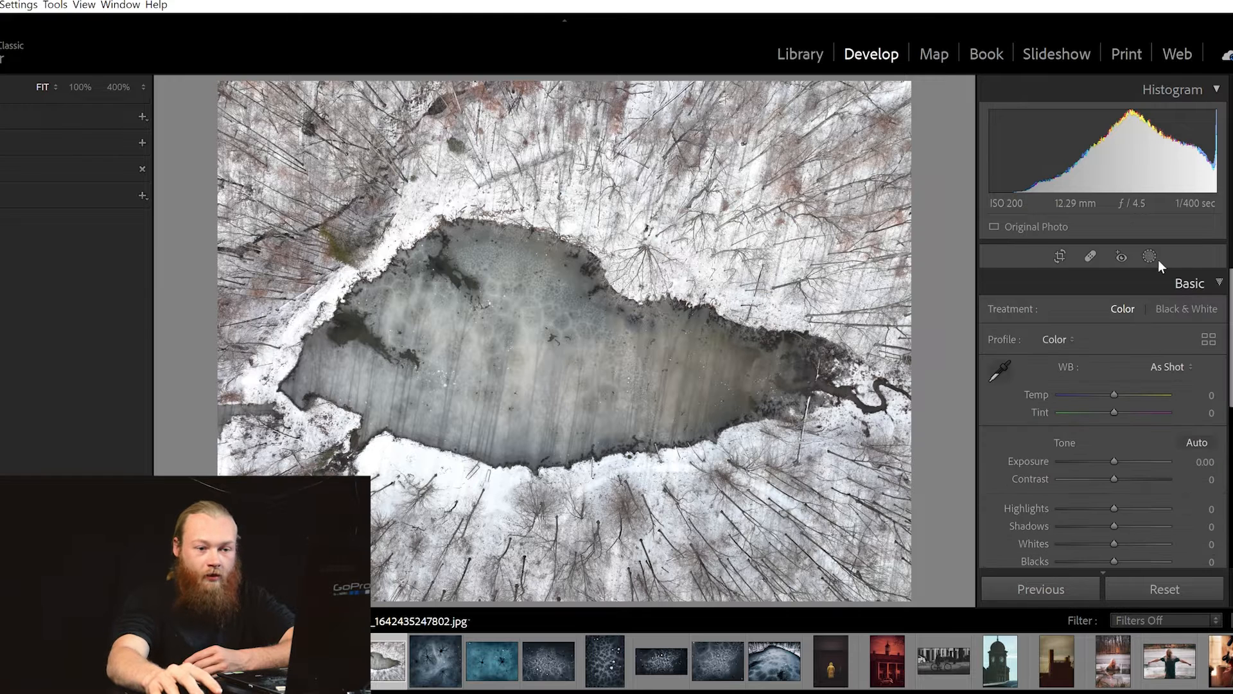
{"action": "left_click", "coordinate": [1099, 460]}
{"action": "scroll", "coordinate": [1148, 481], "scroll_direction": "down", "scroll_amount": 3}
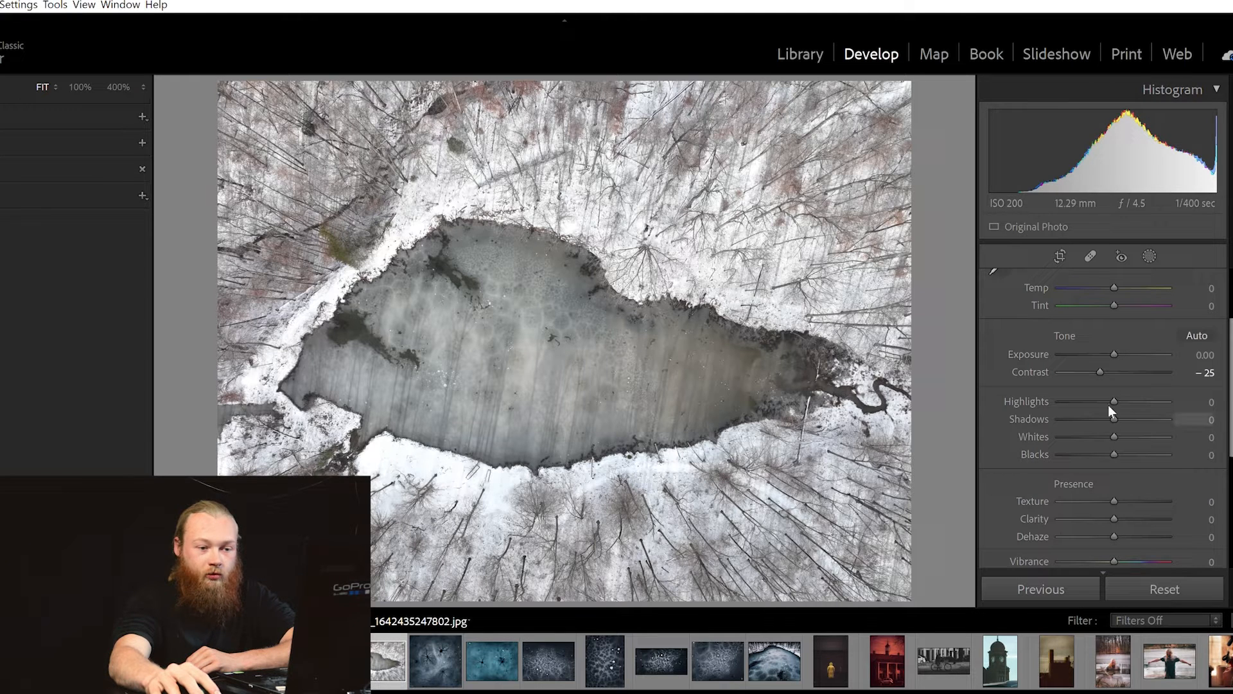
{"action": "left_click_drag", "start_coordinate": [1111, 439], "coordinate": [1128, 418]}
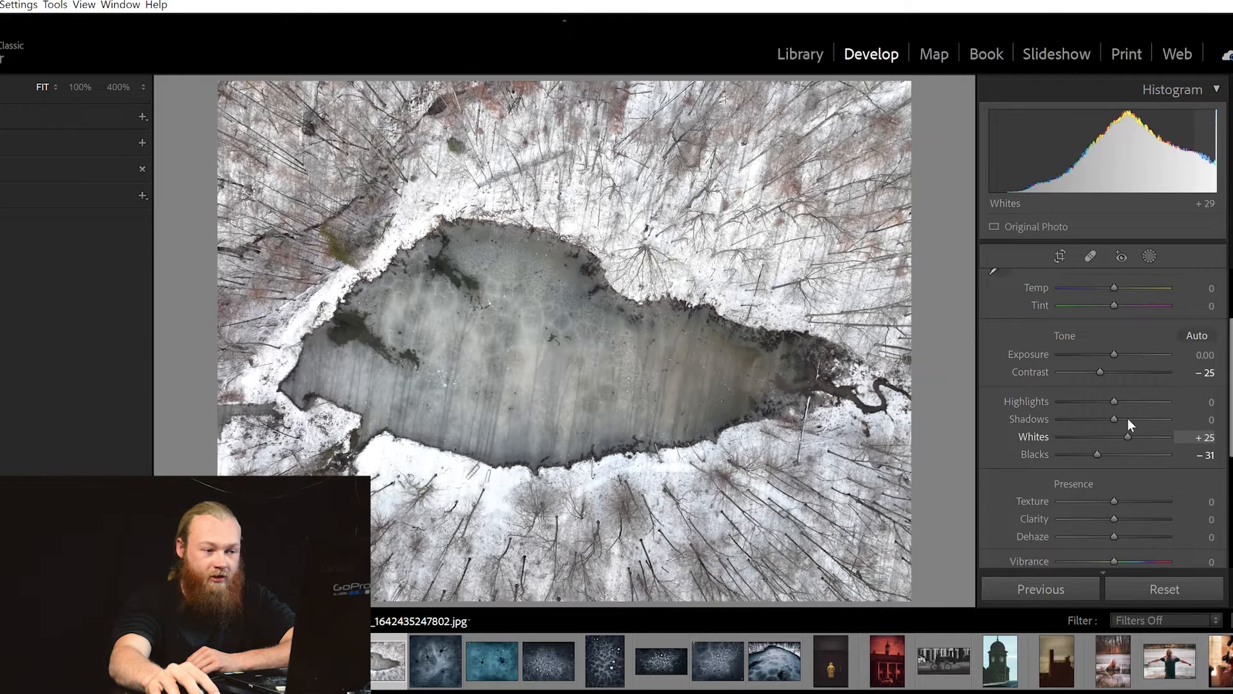
{"action": "left_click_drag", "start_coordinate": [1112, 334], "coordinate": [1105, 346]}
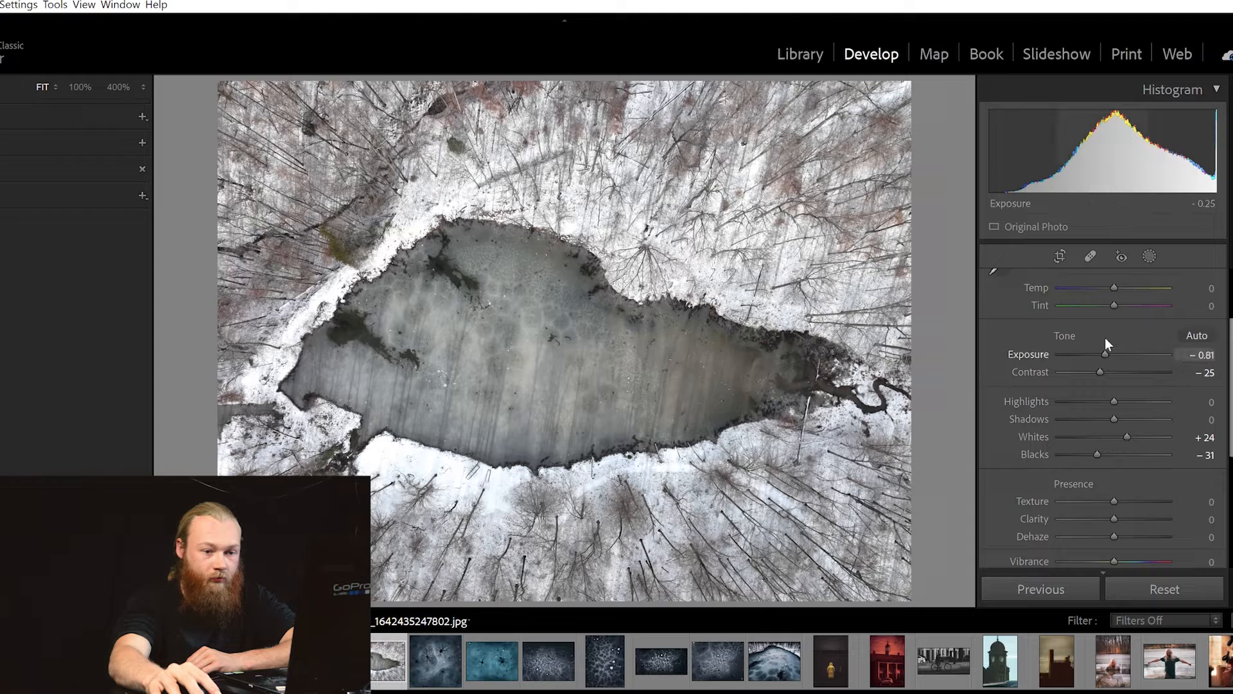
{"action": "left_click_drag", "start_coordinate": [1121, 415], "coordinate": [1145, 417]}
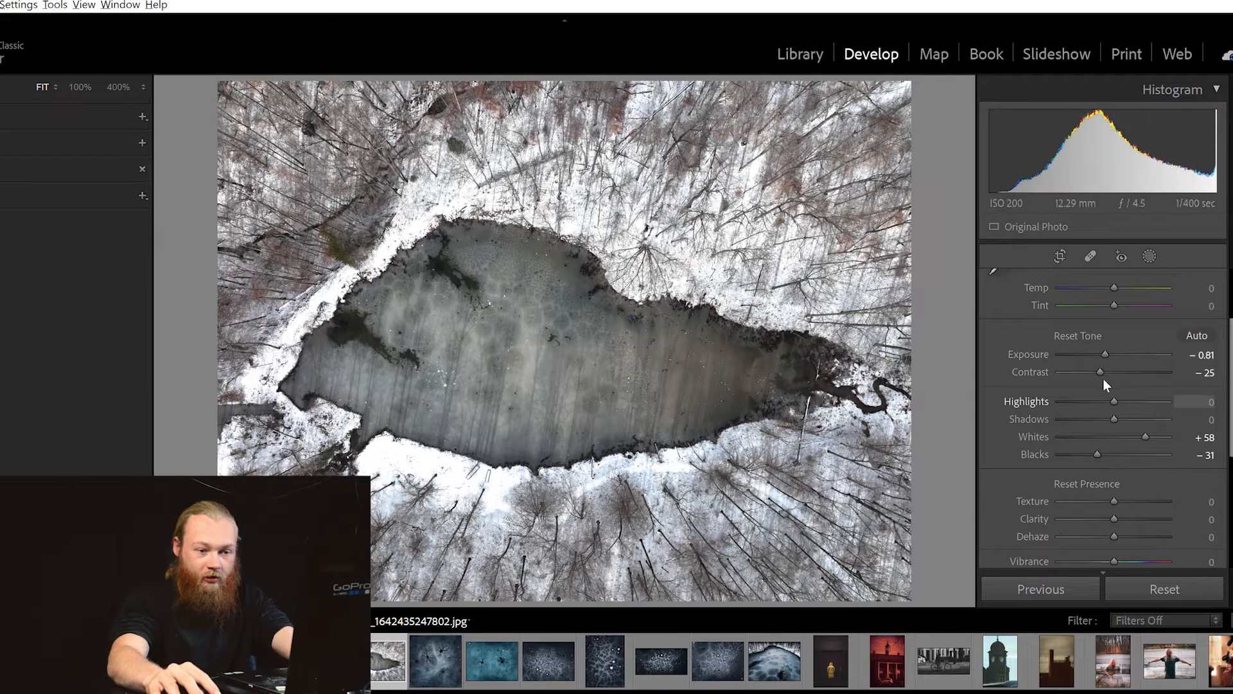
Lower Highlights to −100 using the clipping preview, and refine Whites to +43 and Exposure to −0.71.
{"action": "key", "text": "alt"}
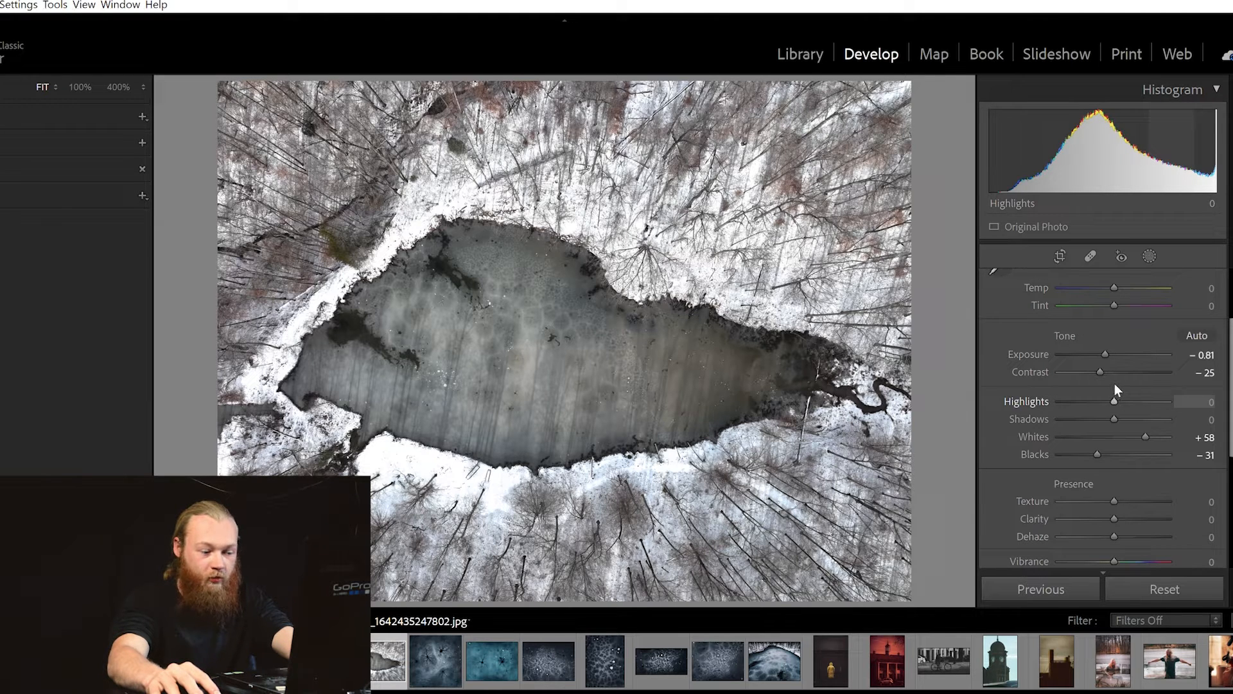
{"action": "left_click_drag", "start_coordinate": [1115, 383], "coordinate": [1049, 384]}
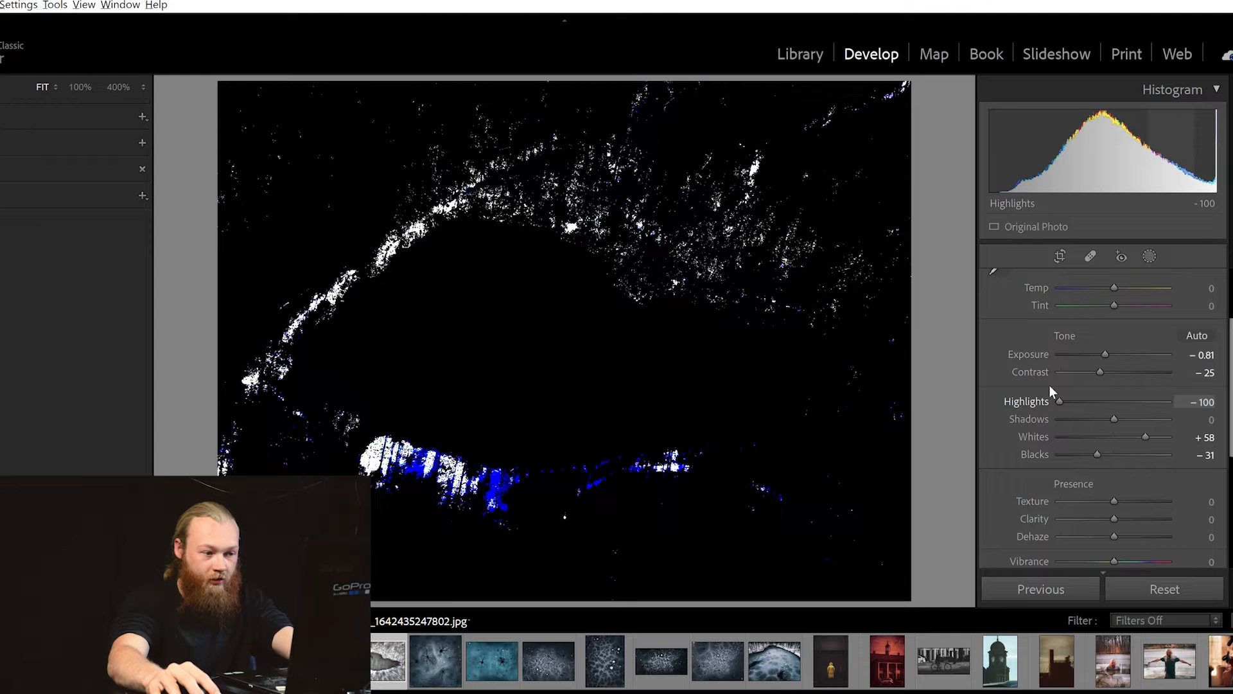
{"action": "left_click_drag", "start_coordinate": [1049, 384], "coordinate": [1050, 384]}
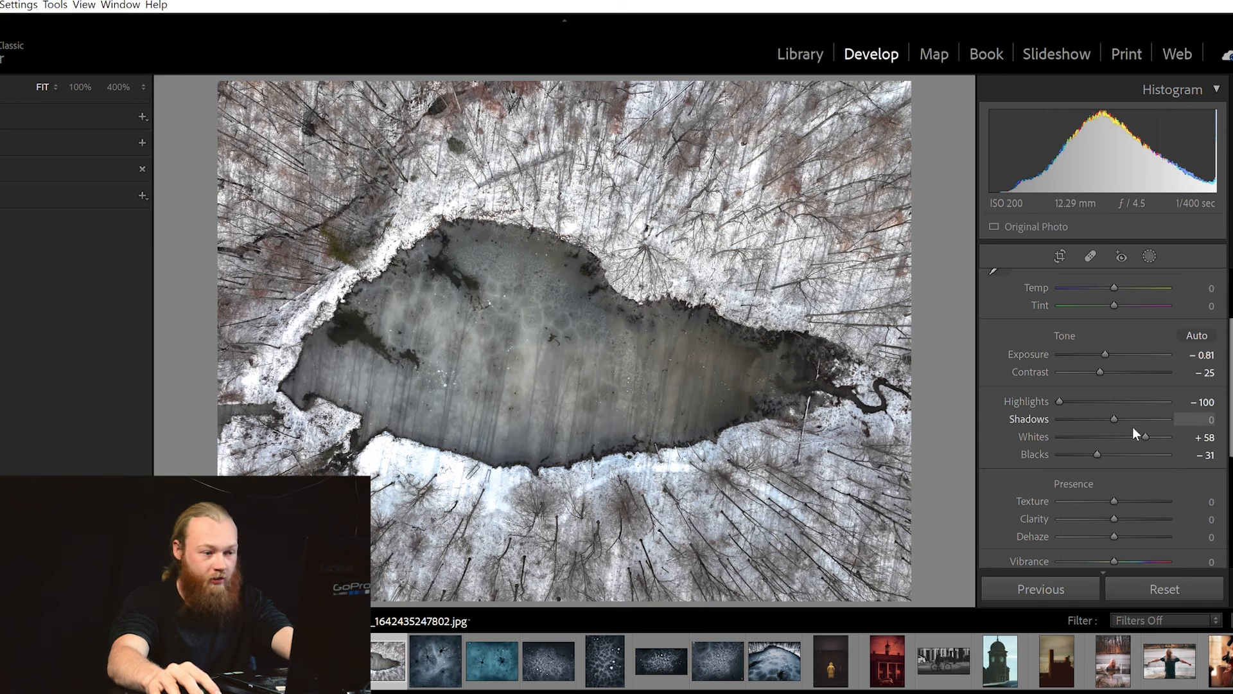
{"action": "mouse_move", "coordinate": [1144, 429]}
{"action": "left_mouse_down"}
{"action": "mouse_move", "coordinate": [1124, 419]}
{"action": "mouse_move", "coordinate": [1135, 419]}
{"action": "left_mouse_up"}
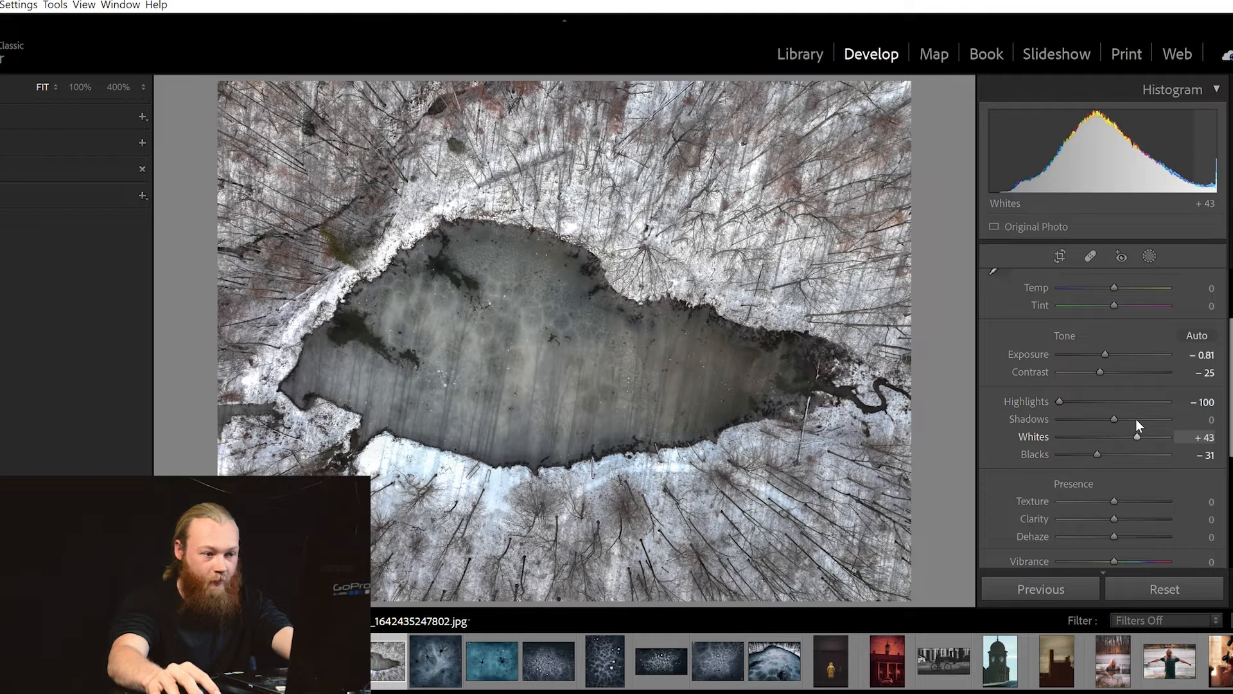
{"action": "left_click_drag", "start_coordinate": [1100, 349], "coordinate": [1104, 339]}
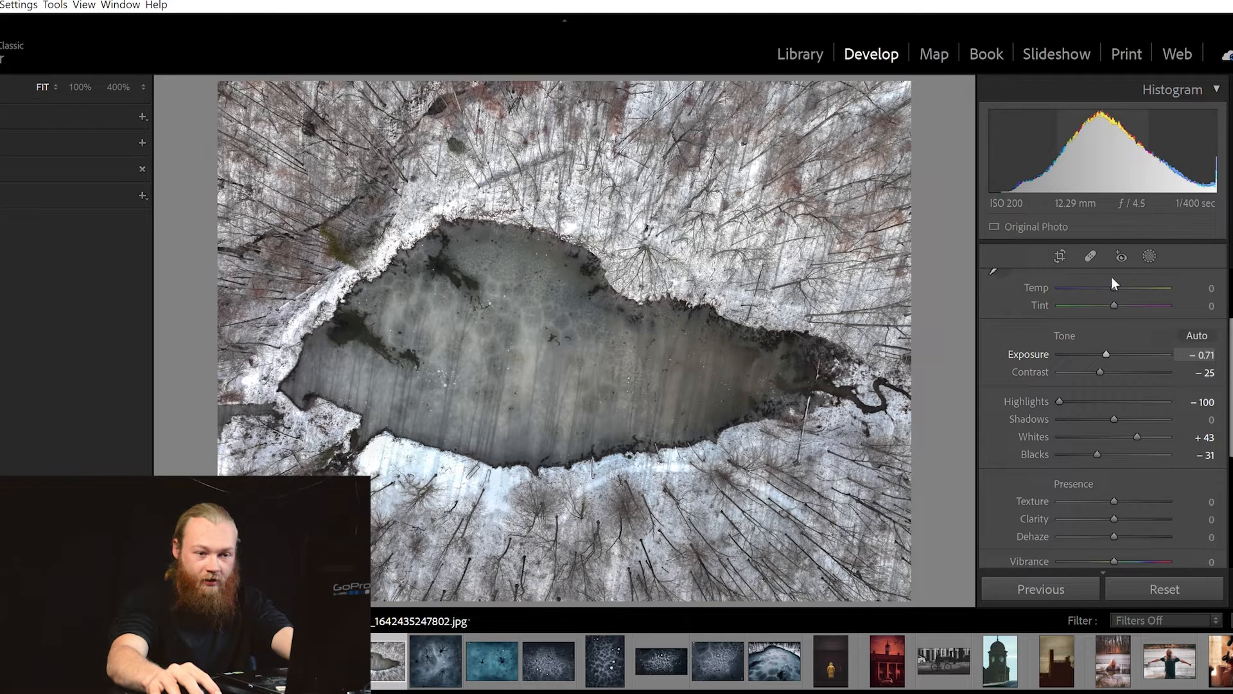
Soften the photo with Clarity at −21 and cool the white balance by setting Temp to −5.
{"action": "scroll", "coordinate": [1115, 418], "scroll_direction": "down", "scroll_amount": 2}
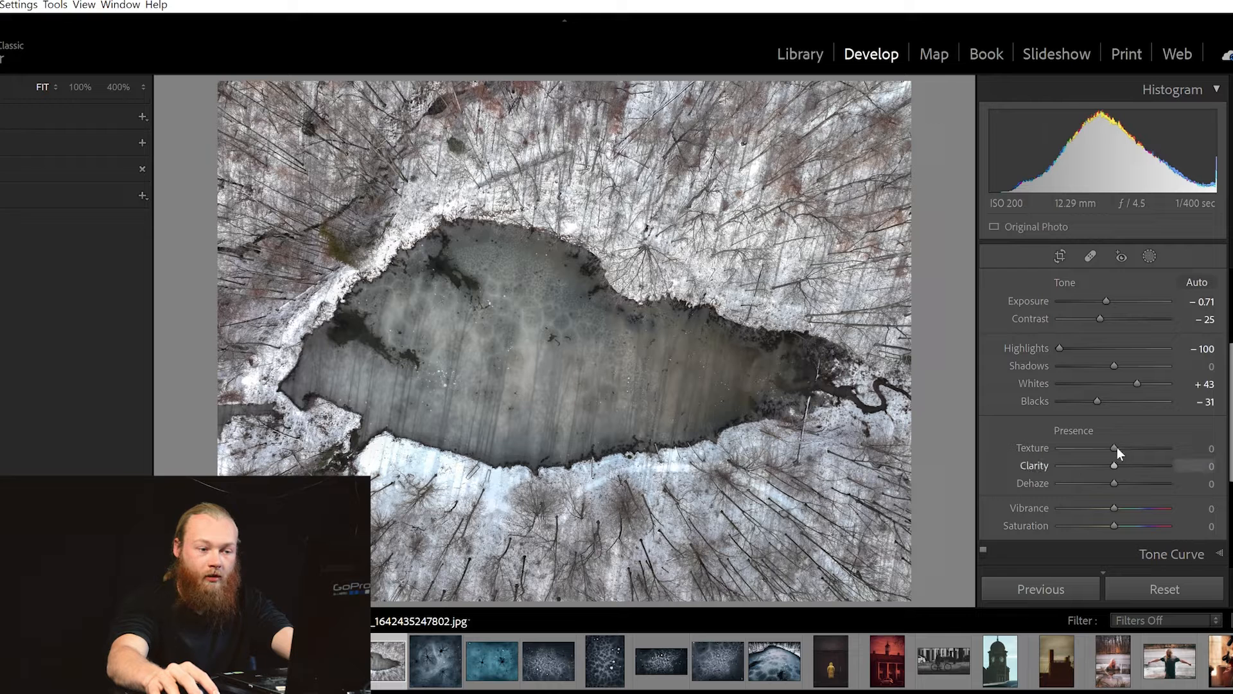
{"action": "scroll", "coordinate": [1114, 448], "scroll_direction": "down", "scroll_amount": 2}
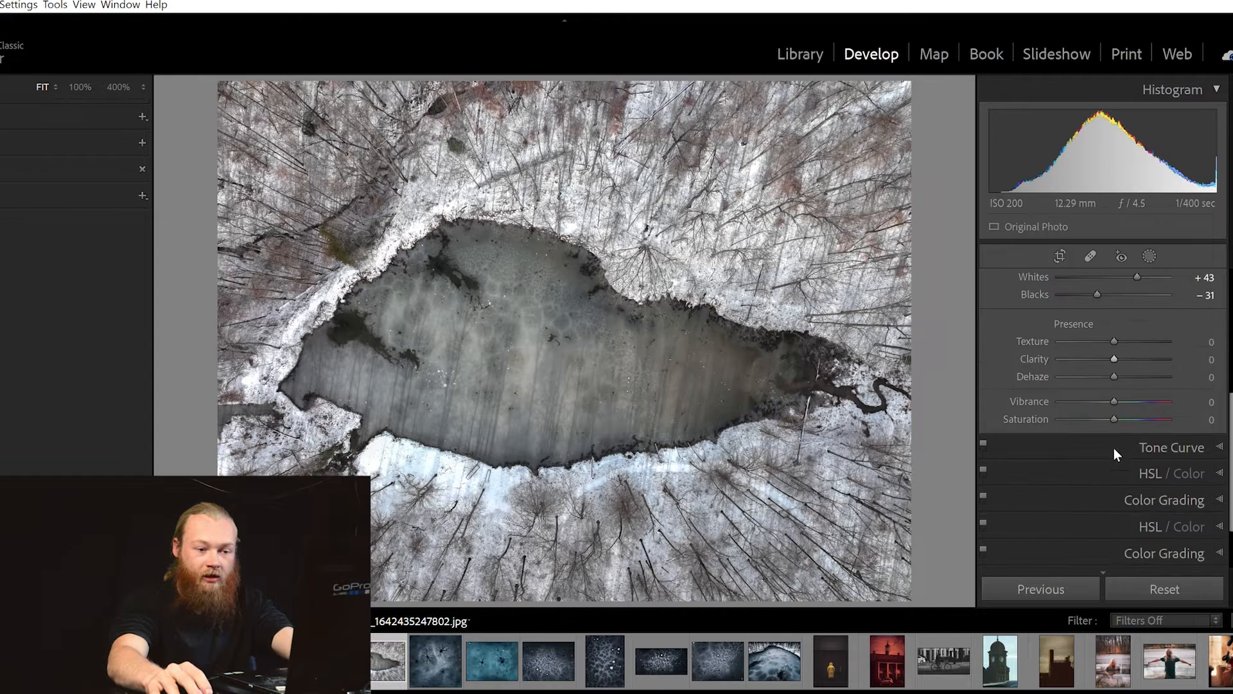
{"action": "left_click", "coordinate": [1103, 412]}
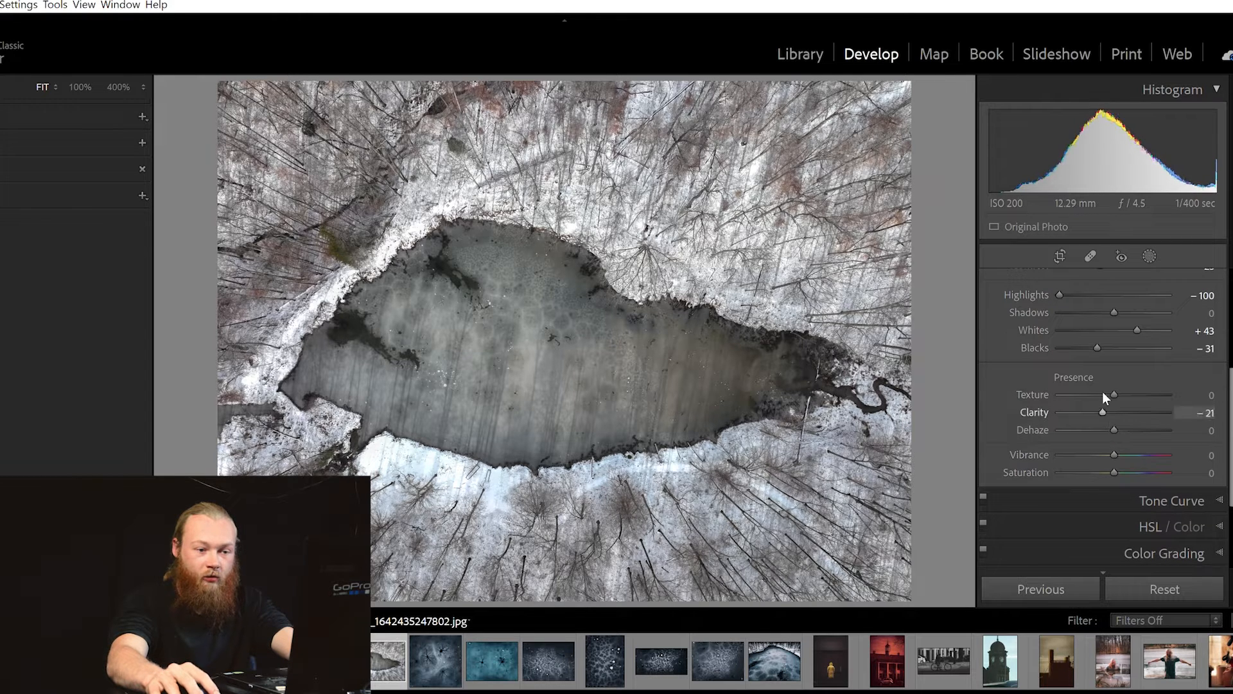
{"action": "scroll", "coordinate": [1129, 382], "scroll_direction": "up", "scroll_amount": 1}
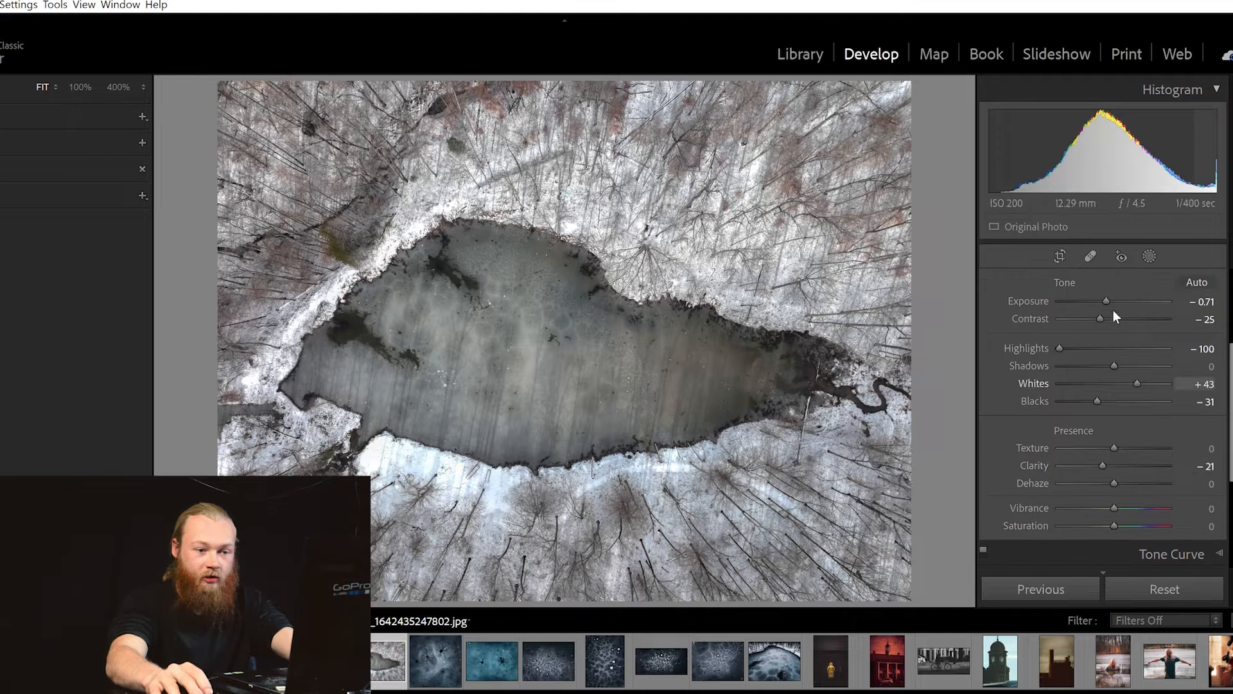
{"action": "scroll", "coordinate": [1112, 318], "scroll_direction": "up", "scroll_amount": 2}
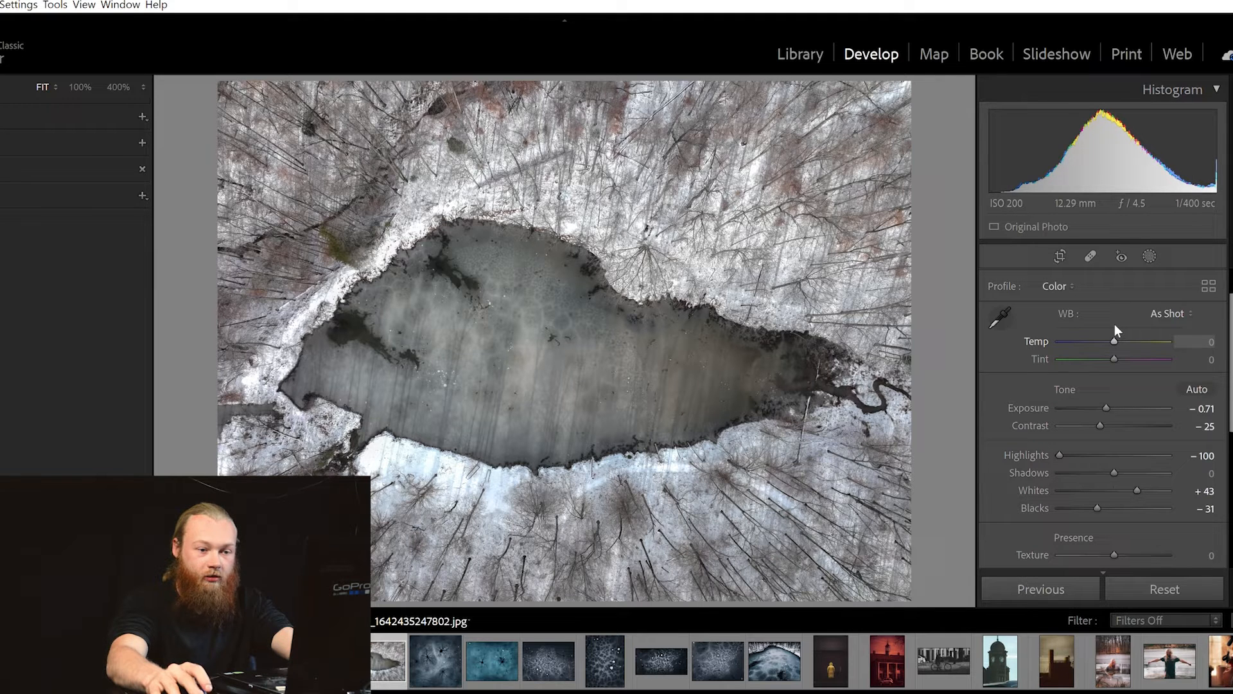
{"action": "key", "text": "Down"}
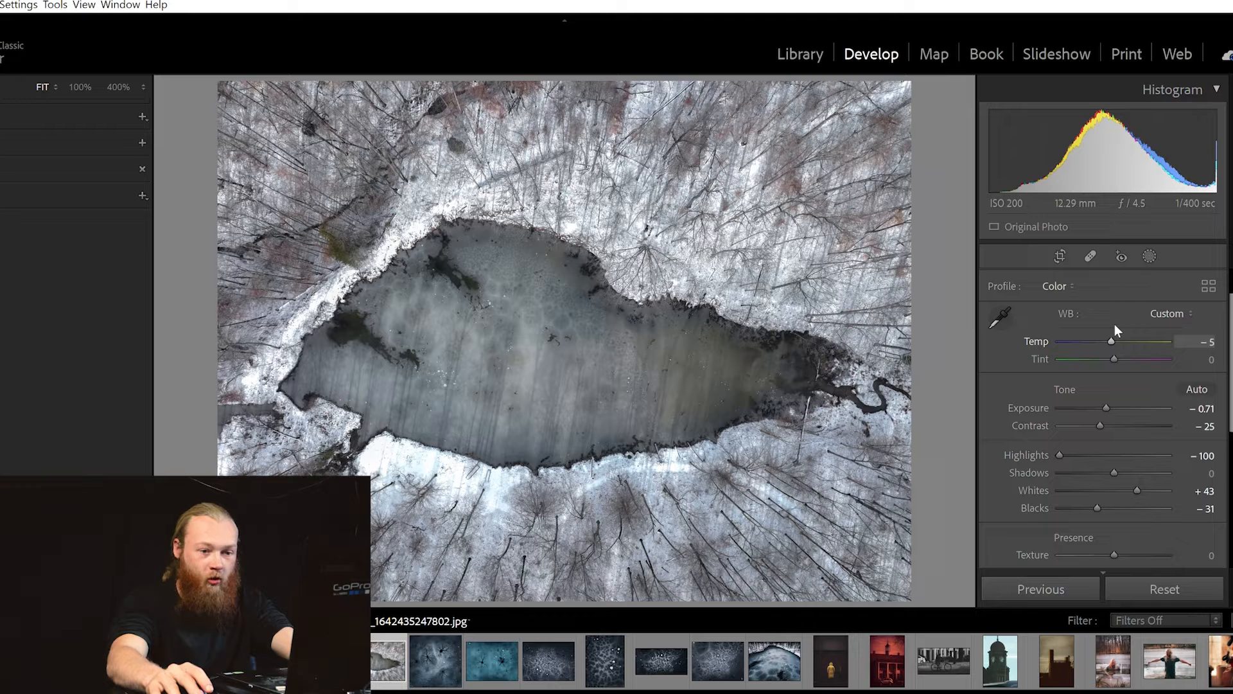
{"action": "scroll", "coordinate": [1124, 295], "scroll_direction": "up", "scroll_amount": 1}
{"action": "left_click", "coordinate": [1125, 285]}
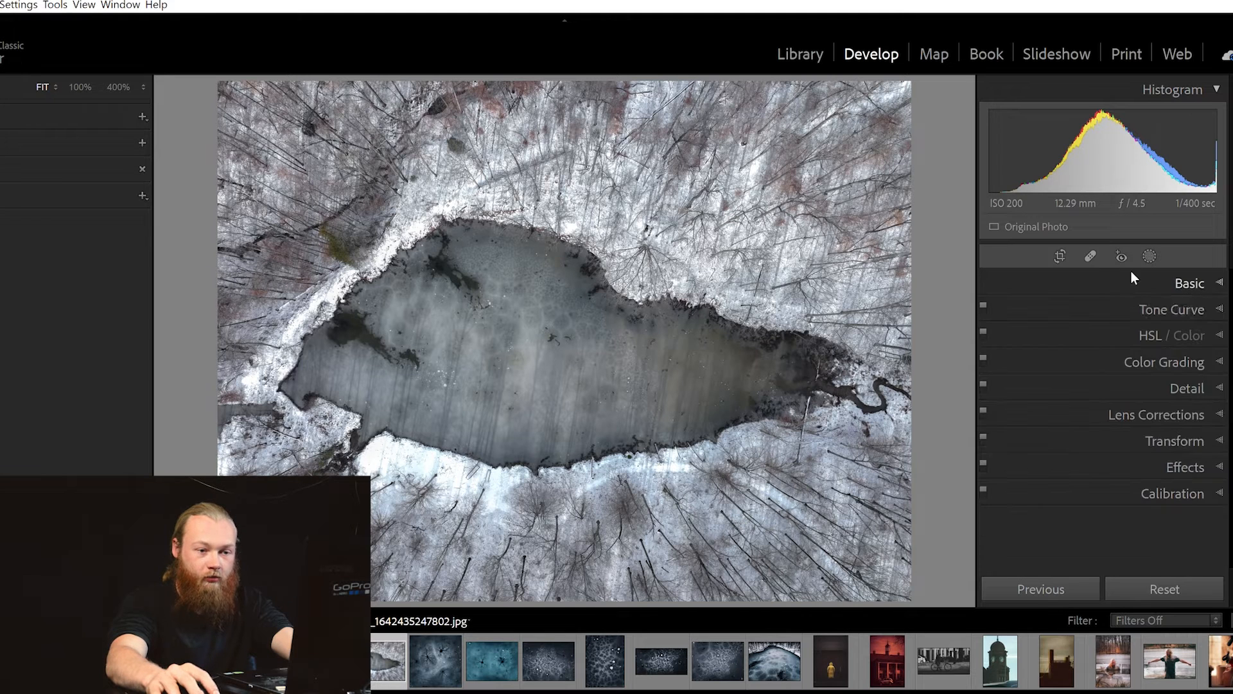
Add four points along the main tone curve, one in the shadows and others at 95/95, 169/169 and 219/219.
{"action": "left_click", "coordinate": [1124, 307]}
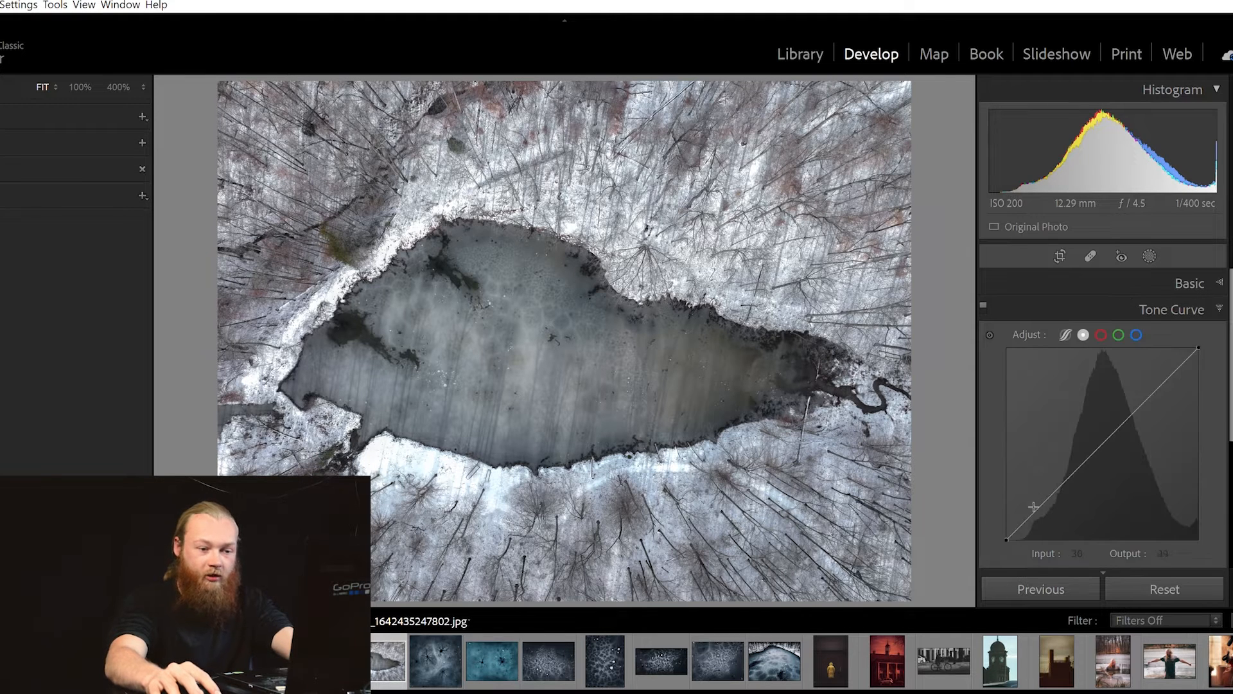
{"action": "scroll", "coordinate": [1035, 506], "scroll_direction": "down", "scroll_amount": 1}
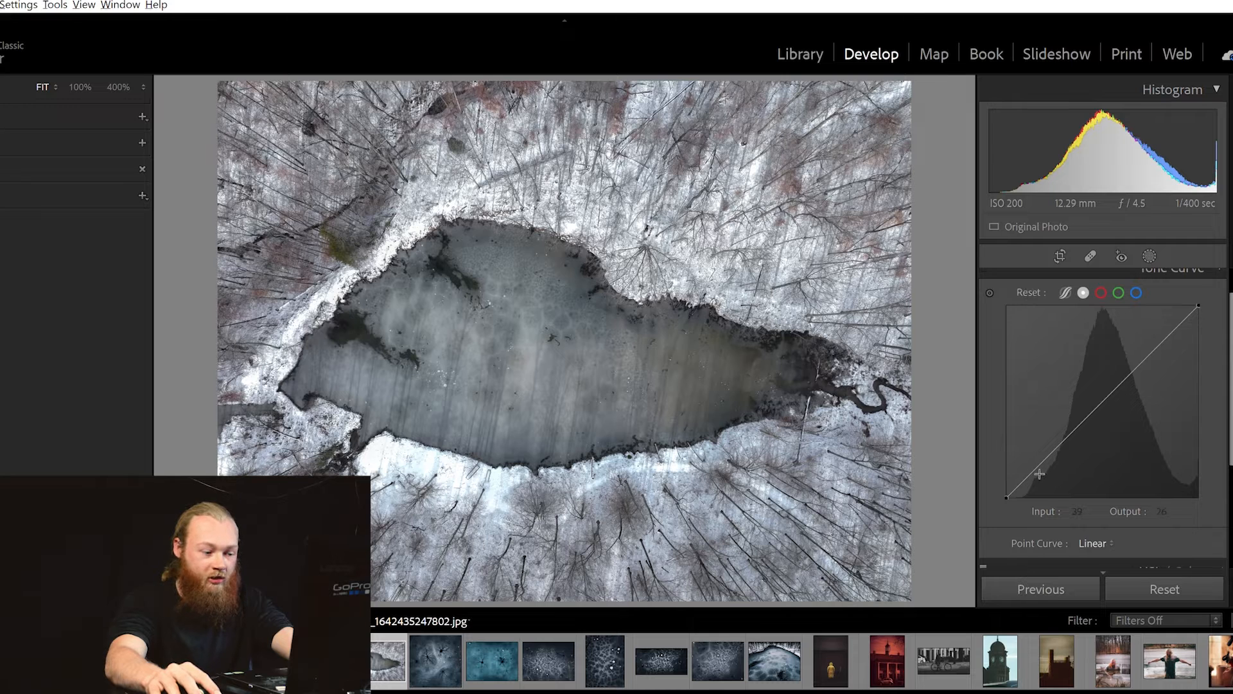
{"action": "left_click", "coordinate": [1034, 468]}
{"action": "left_click", "coordinate": [1078, 427]}
{"action": "left_click", "coordinate": [1134, 371]}
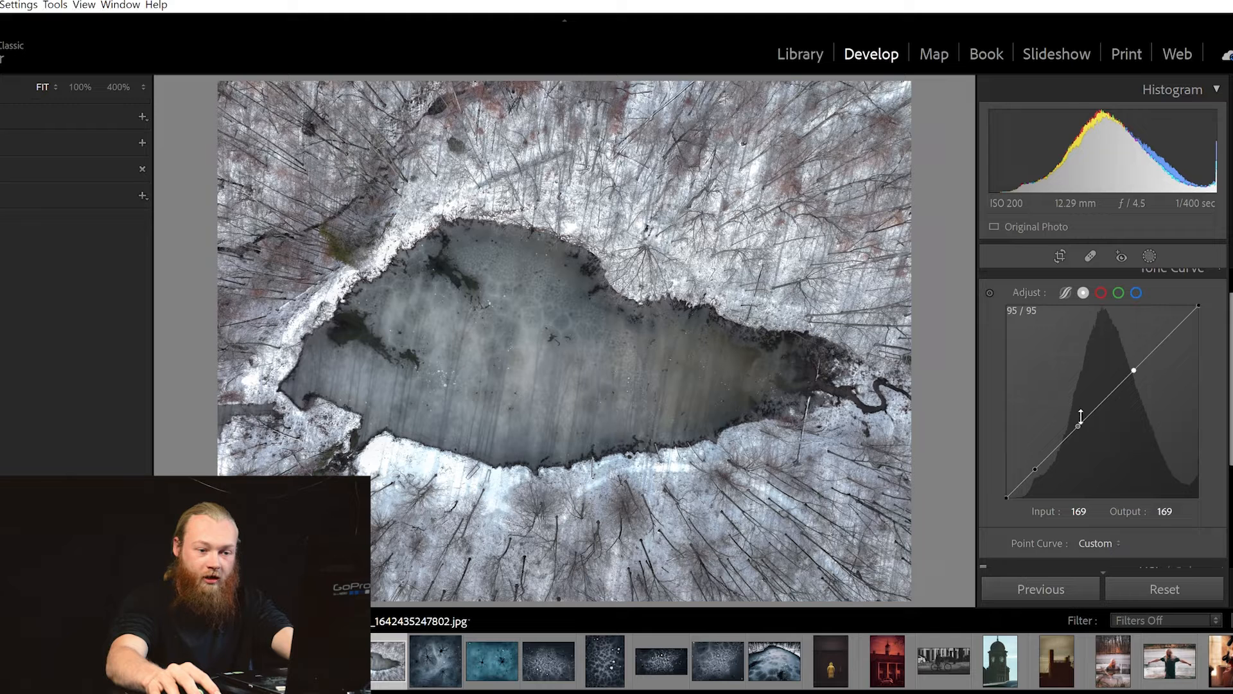
{"action": "left_click", "coordinate": [1171, 332]}
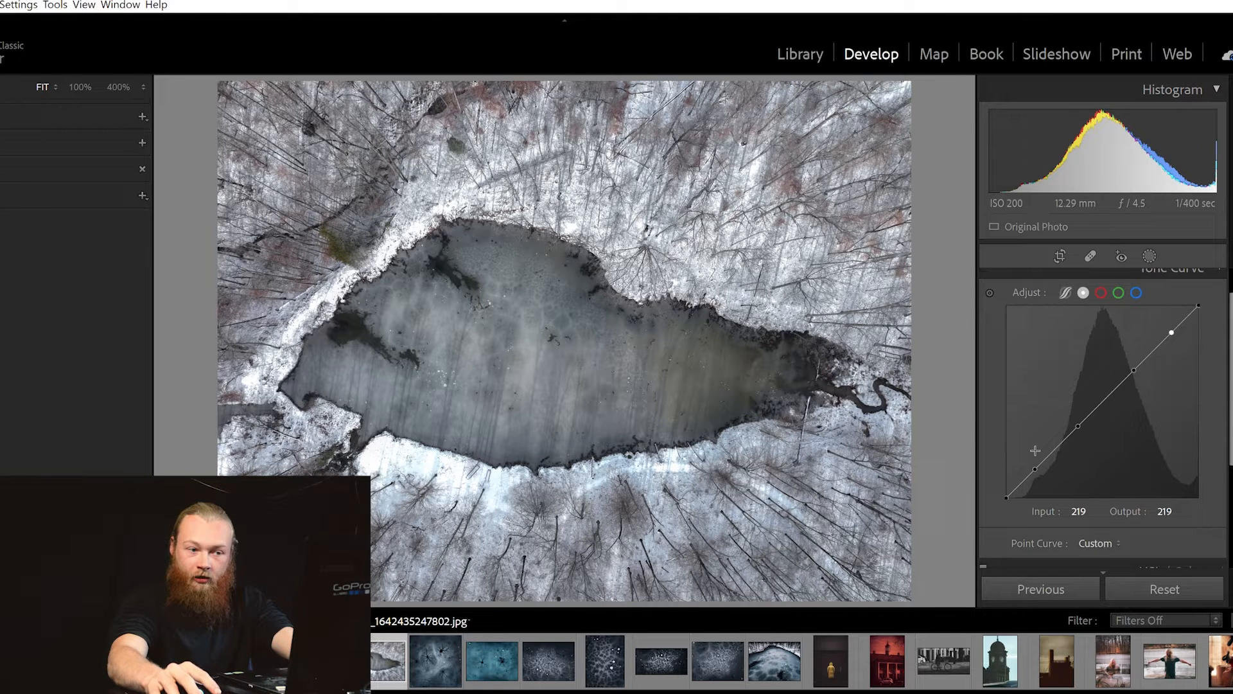
Lower the tone curve's shadow point slightly and pull the lower midtone point down to input 106, output 88.
{"action": "key", "text": "alt"}
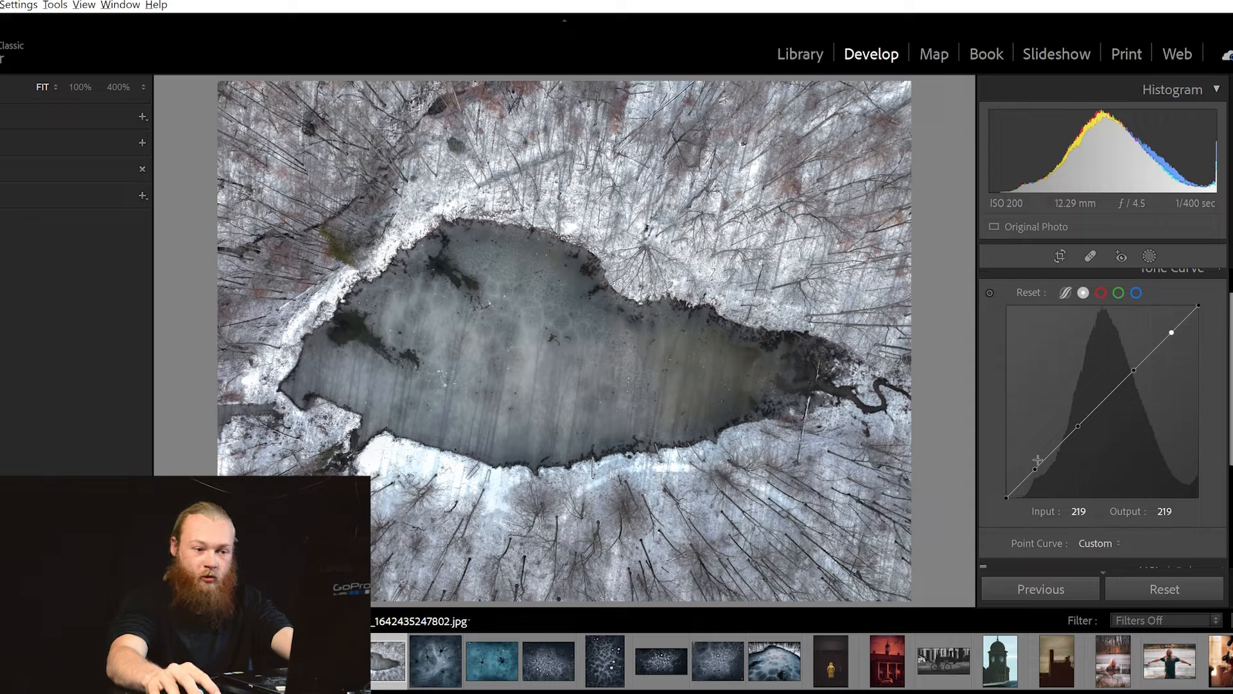
{"action": "left_click_drag", "start_coordinate": [1039, 460], "coordinate": [1043, 460]}
{"action": "left_click", "coordinate": [1079, 410]}
{"action": "left_click_drag", "start_coordinate": [1077, 410], "coordinate": [1080, 419]}
{"action": "double_click", "coordinate": [1083, 421]}
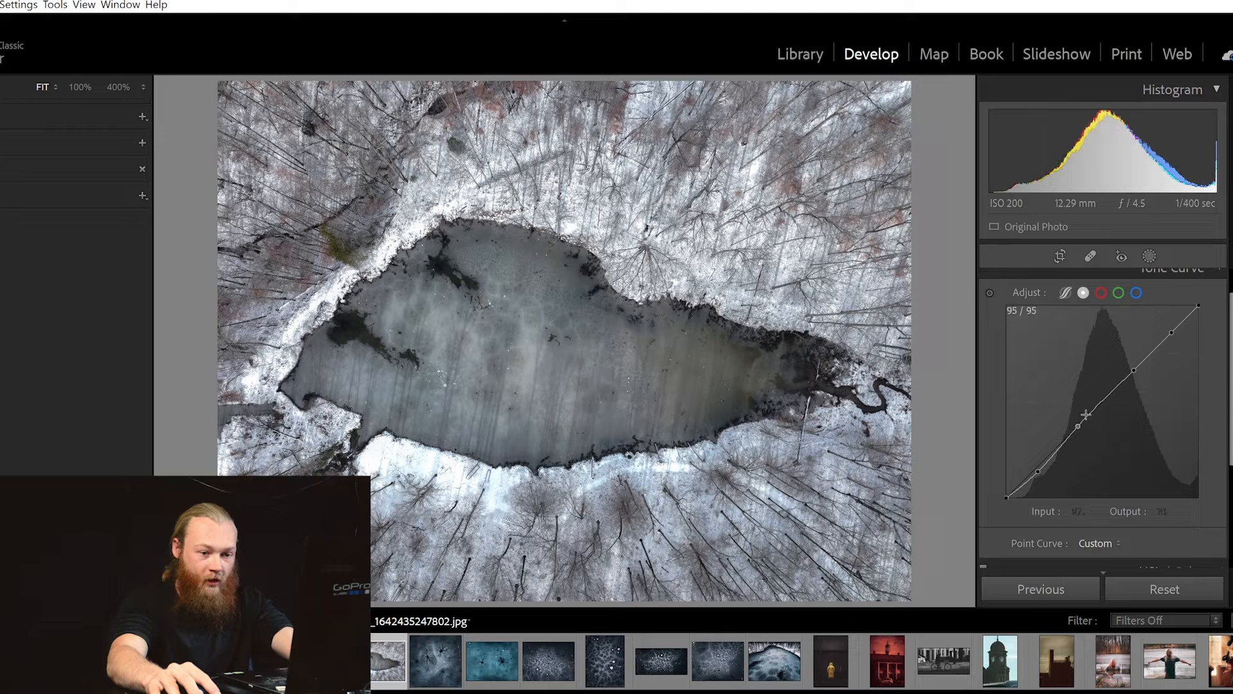
{"action": "left_click_drag", "start_coordinate": [1079, 416], "coordinate": [1100, 423]}
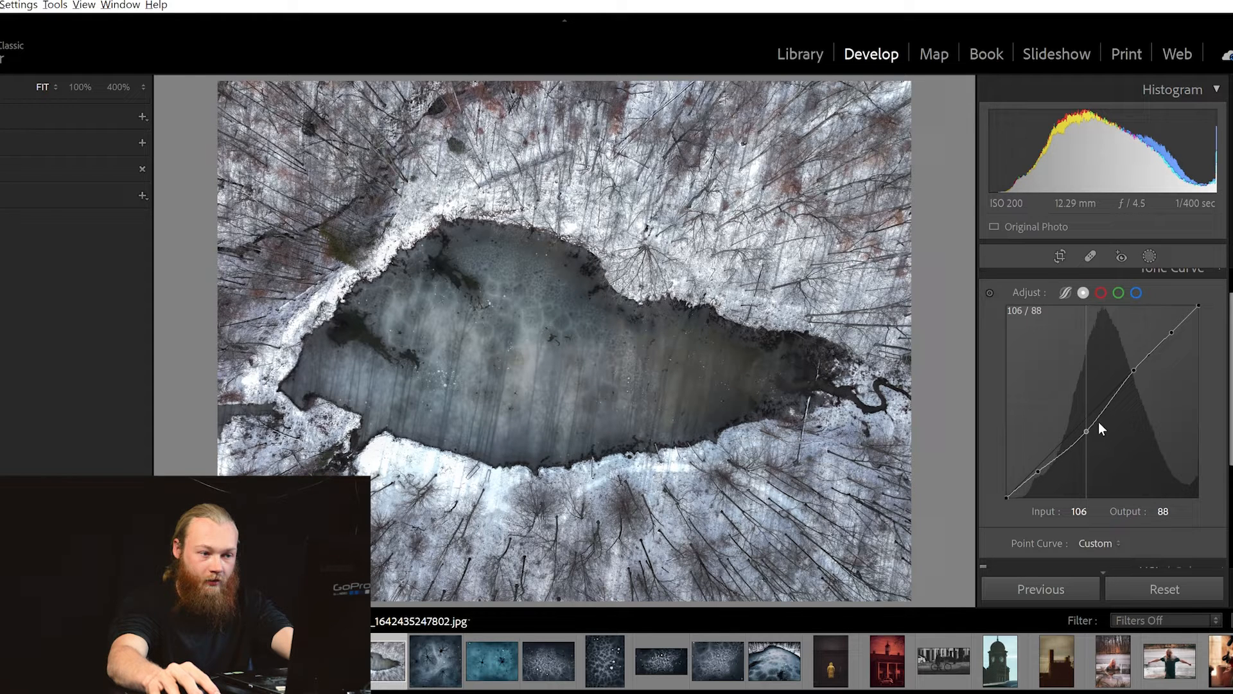
Steepen the curve's midtones with points at 86/67 and 154/178 plus a new point between them, and set the shadow point to 40/30.
{"action": "left_click_drag", "start_coordinate": [1134, 354], "coordinate": [1119, 349]}
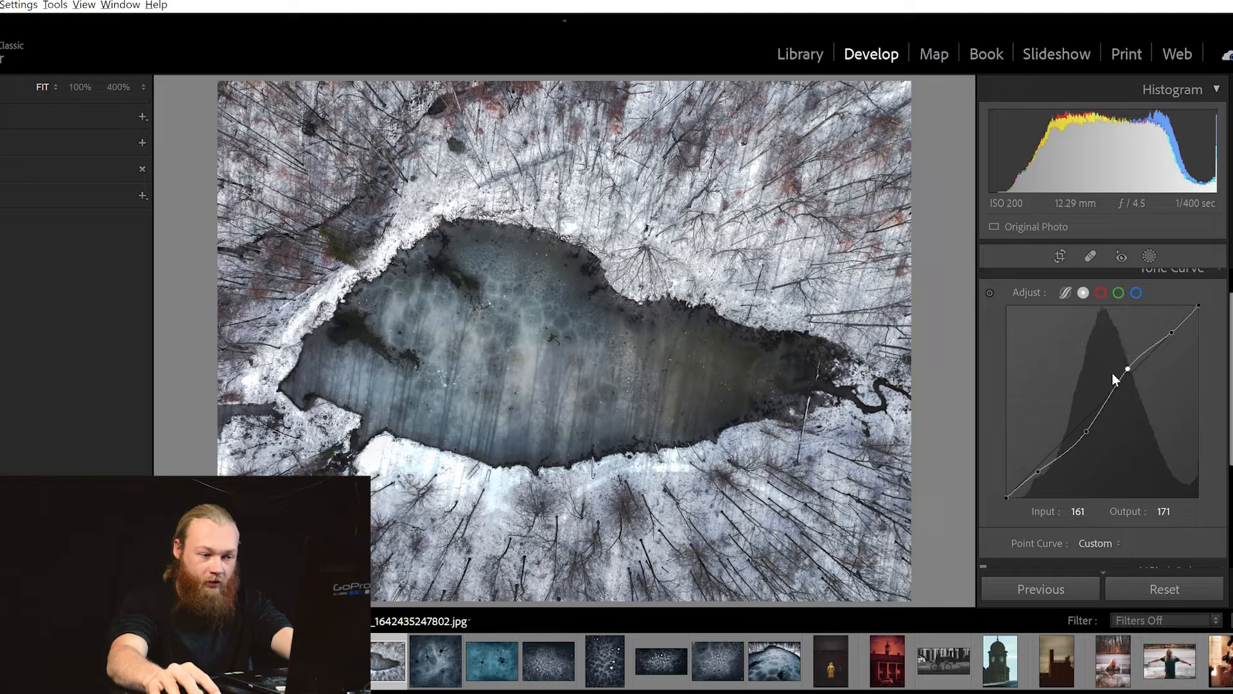
{"action": "left_click_drag", "start_coordinate": [1086, 429], "coordinate": [1051, 455]}
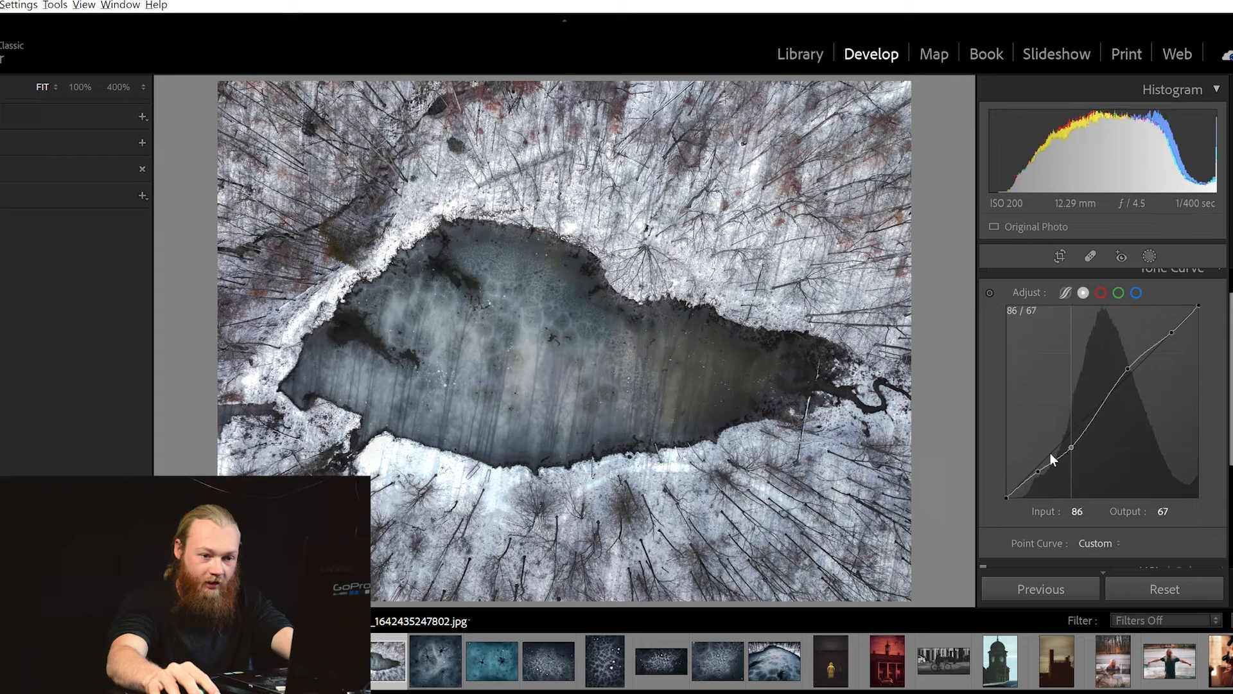
{"action": "left_click", "coordinate": [1101, 406]}
{"action": "left_click_drag", "start_coordinate": [1088, 387], "coordinate": [1115, 341]}
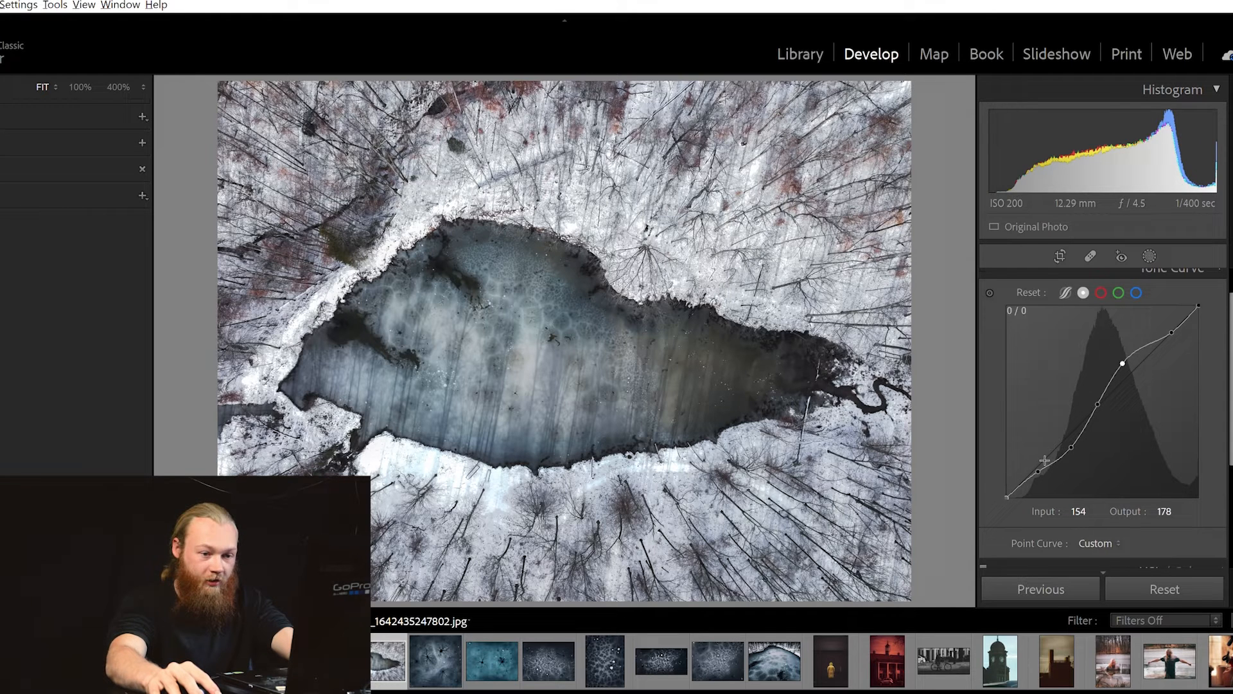
{"action": "left_click_drag", "start_coordinate": [1037, 460], "coordinate": [1035, 458]}
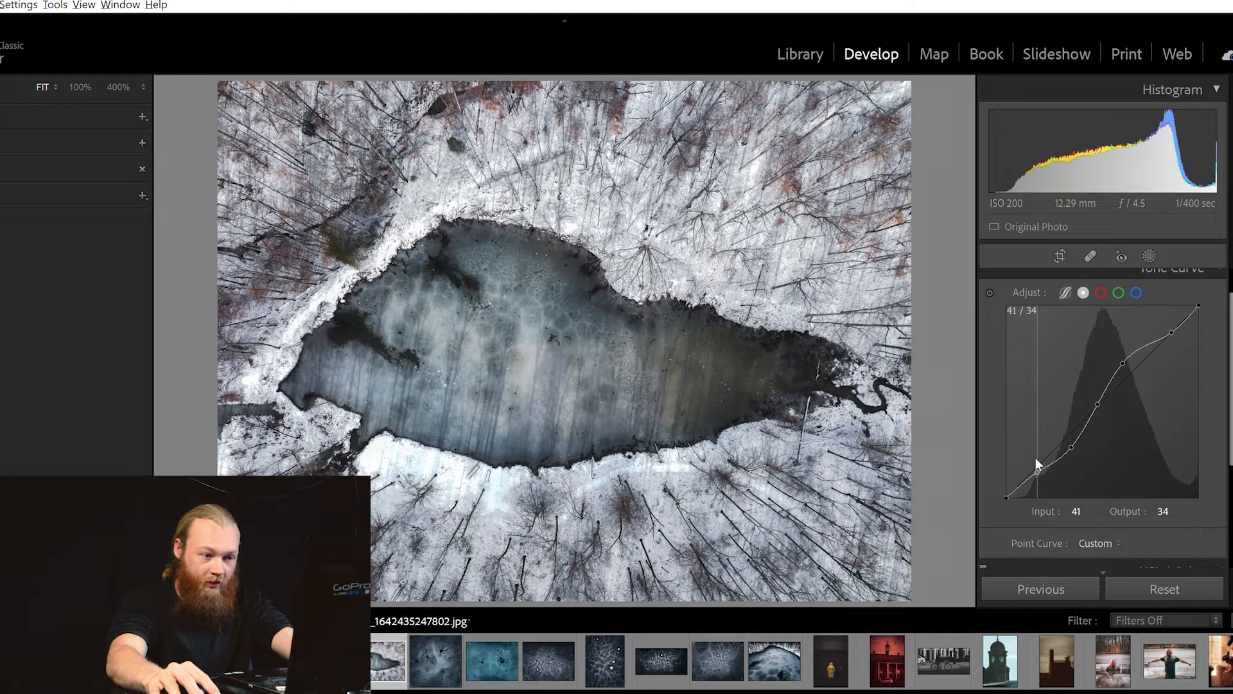
{"action": "left_click_drag", "start_coordinate": [1035, 459], "coordinate": [1035, 464]}
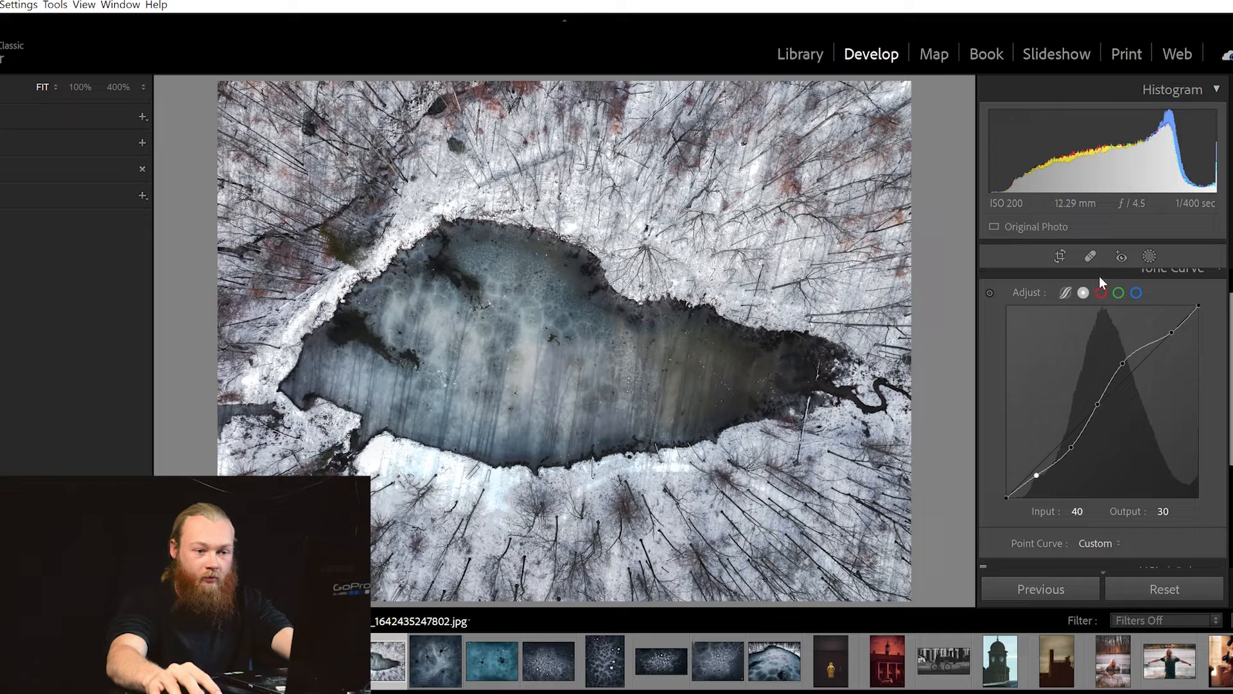
Add a shadow point to the red channel's tone curve at input 40, output 37.
{"action": "left_click", "coordinate": [1100, 293]}
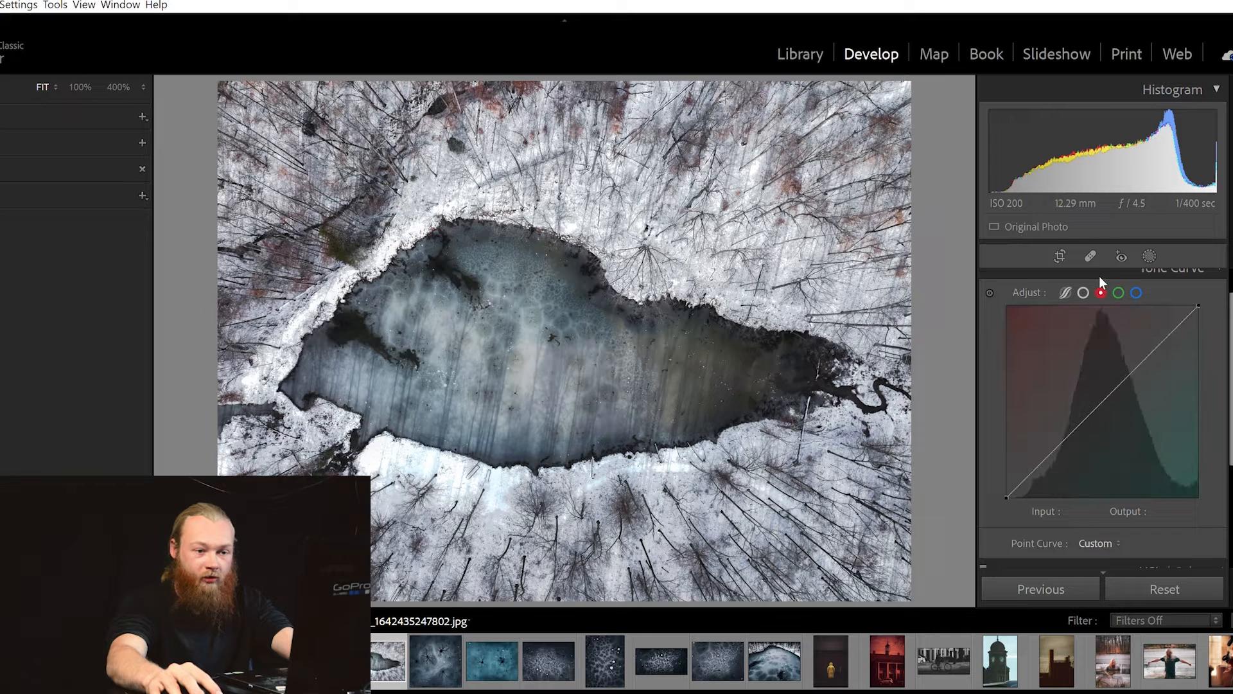
{"action": "left_click", "coordinate": [1038, 456]}
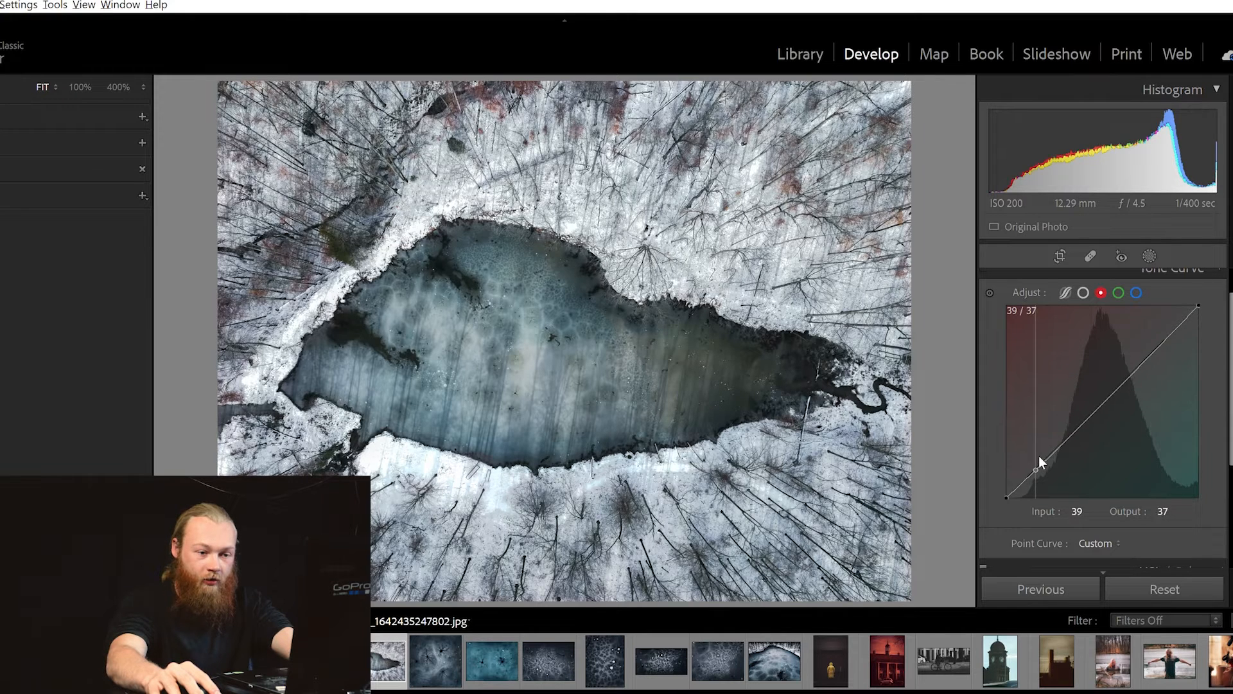
{"action": "left_click_drag", "start_coordinate": [1039, 456], "coordinate": [1042, 456]}
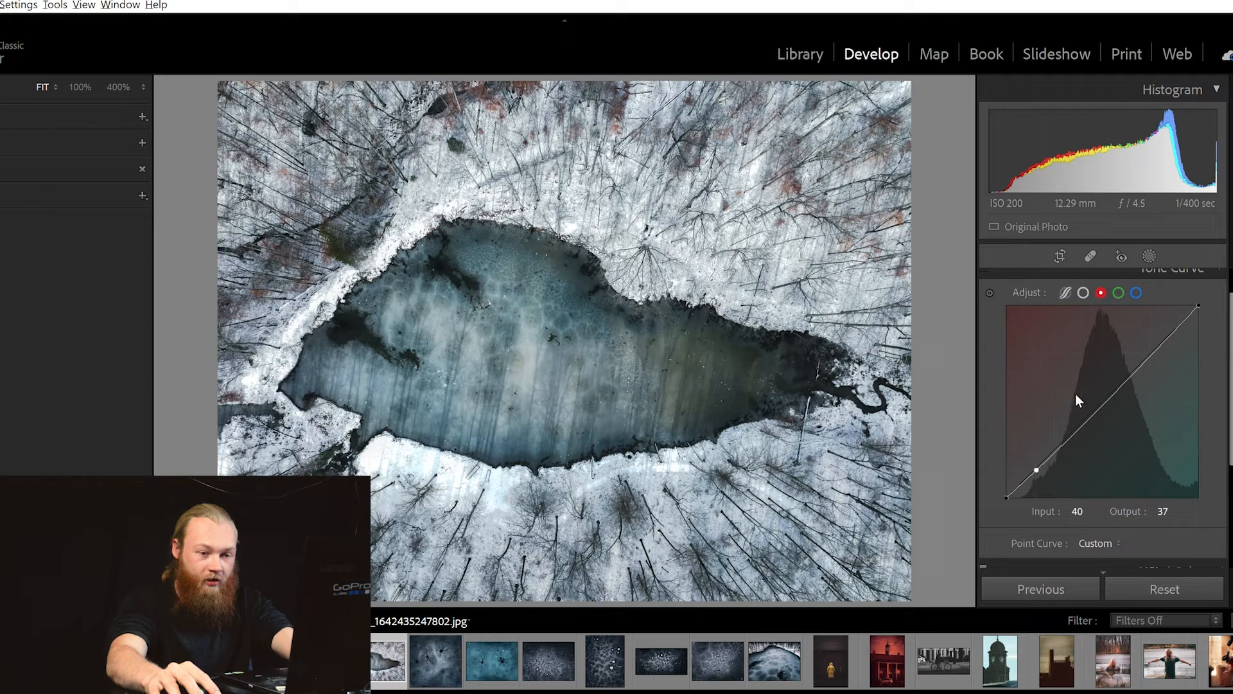
Set the HSL saturation to Orange +29, Yellow +27 and Blue −46, and shift the Blue hue to +25.
{"action": "left_click", "coordinate": [1151, 329]}
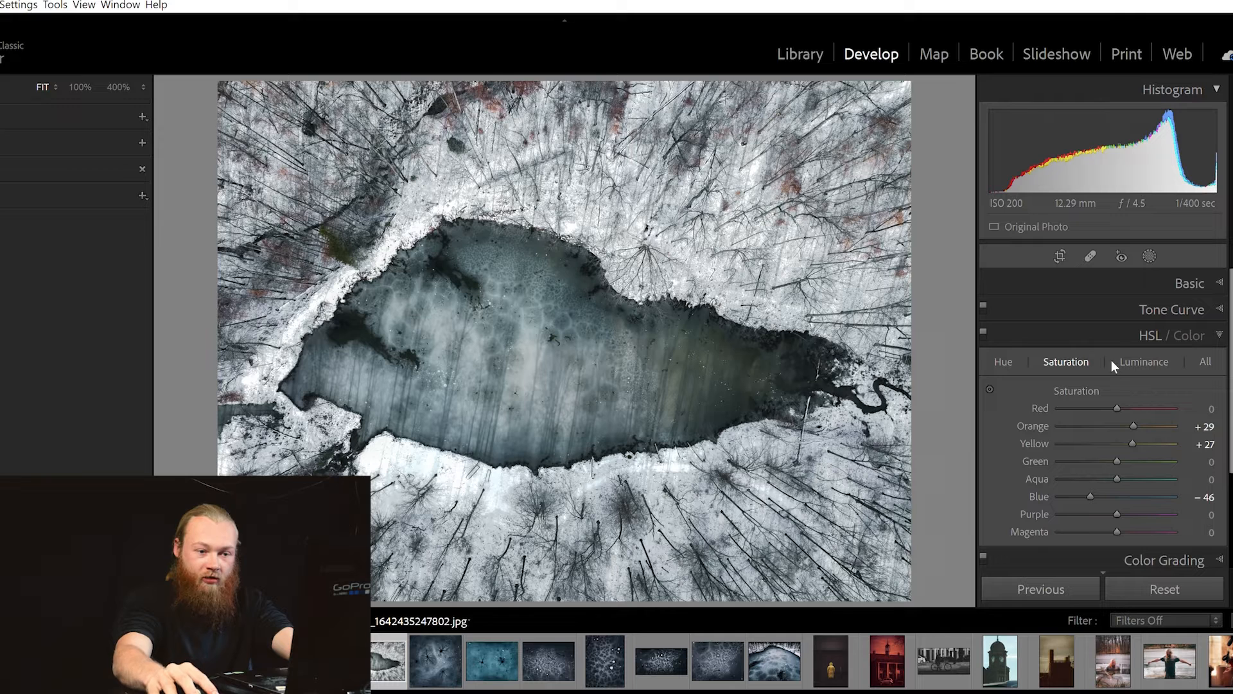
{"action": "left_click", "coordinate": [1000, 349]}
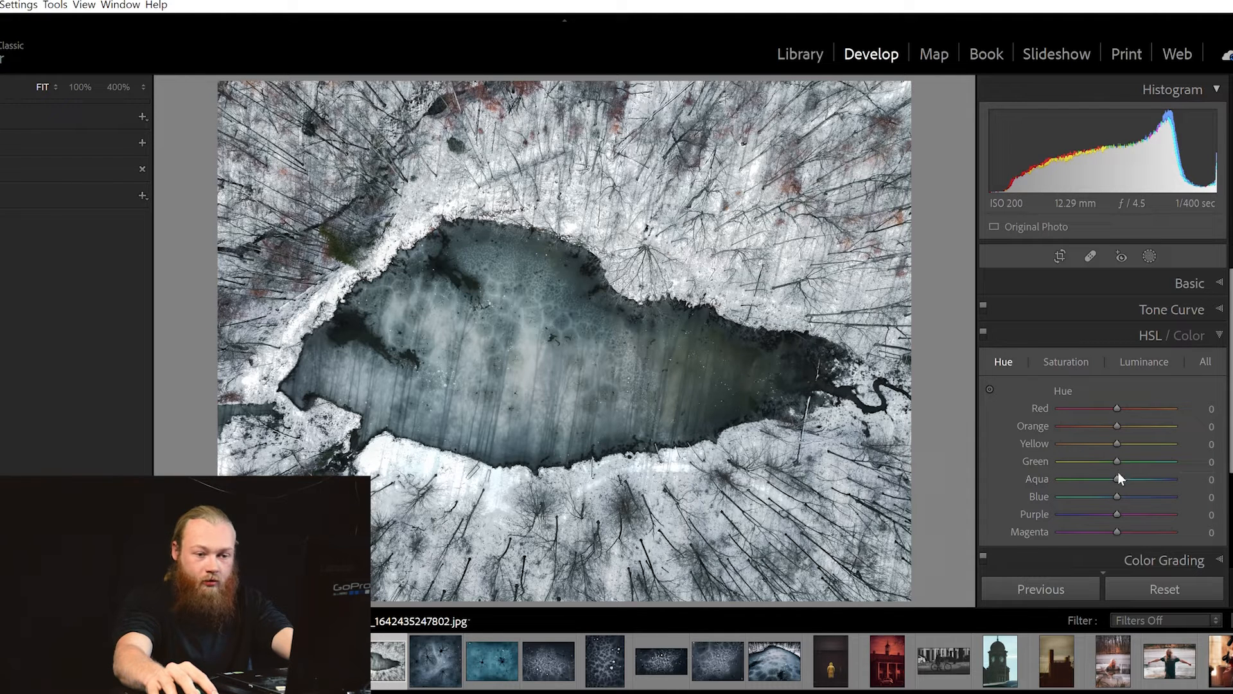
{"action": "left_click_drag", "start_coordinate": [1117, 490], "coordinate": [1106, 488]}
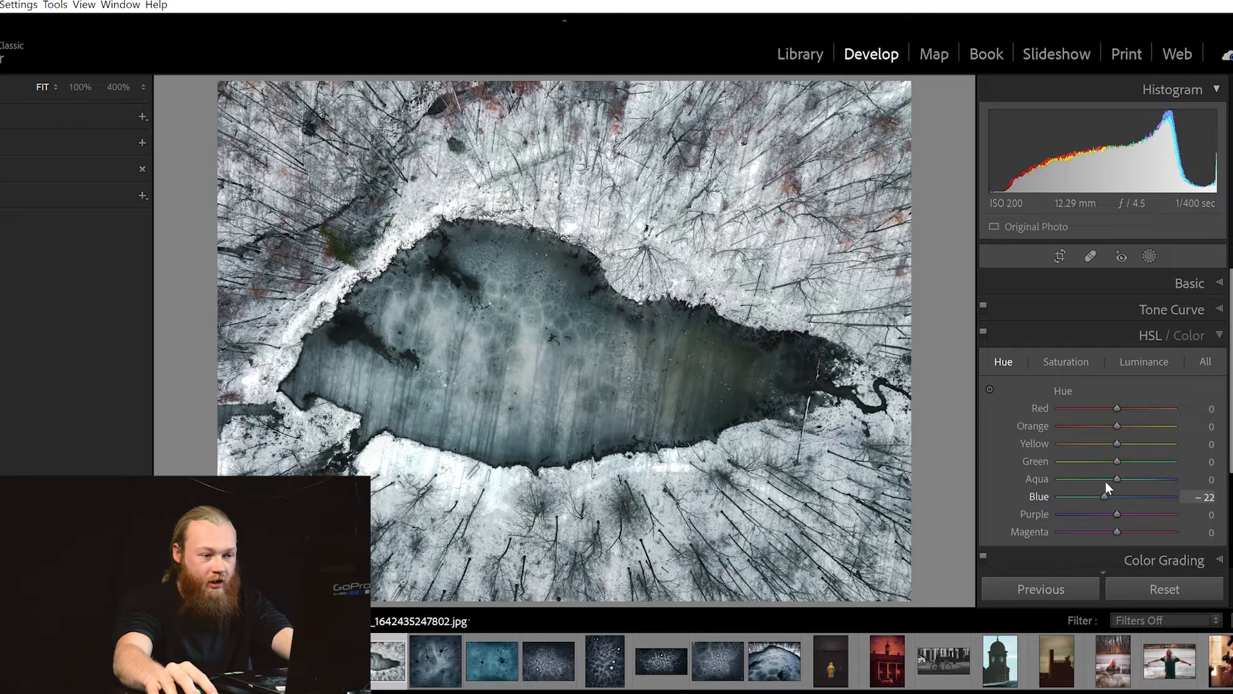
{"action": "left_click_drag", "start_coordinate": [1106, 482], "coordinate": [1135, 482]}
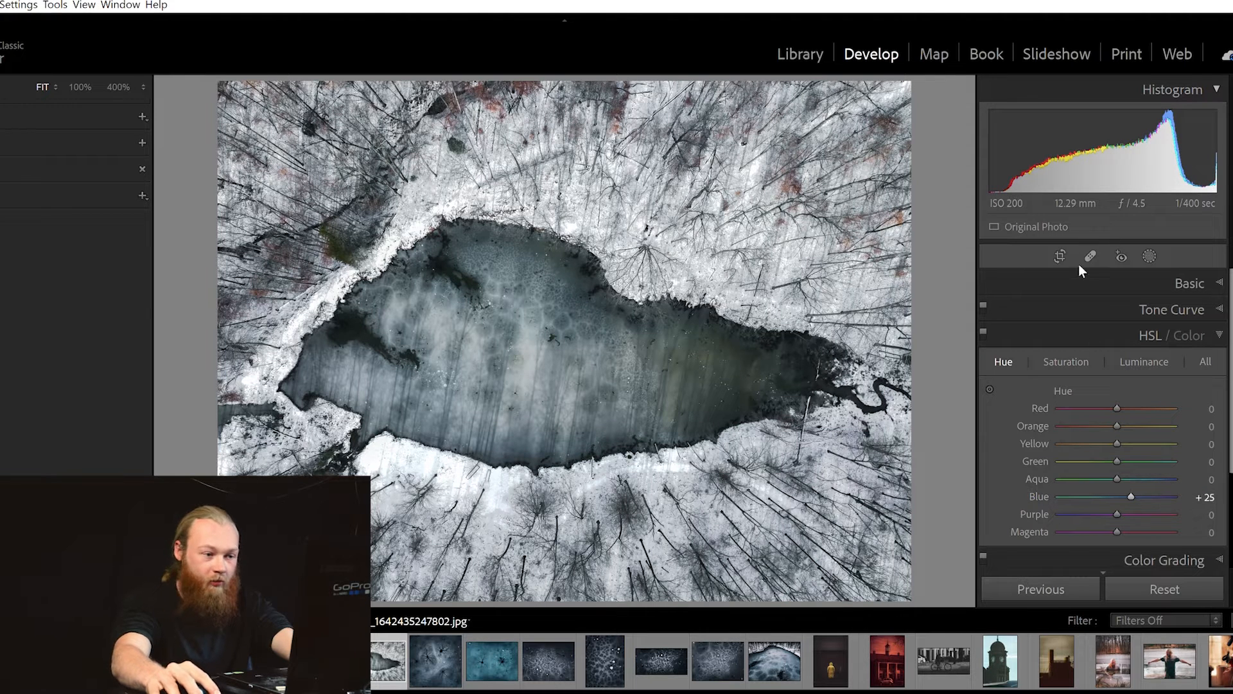
Brighten the blues by setting the HSL Blue luminance to +24.
{"action": "left_click", "coordinate": [1125, 361]}
{"action": "mouse_move", "coordinate": [1115, 479]}
{"action": "left_mouse_down"}
{"action": "mouse_move", "coordinate": [1096, 476]}
{"action": "mouse_move", "coordinate": [1159, 485]}
{"action": "mouse_move", "coordinate": [1130, 488]}
{"action": "left_mouse_up"}
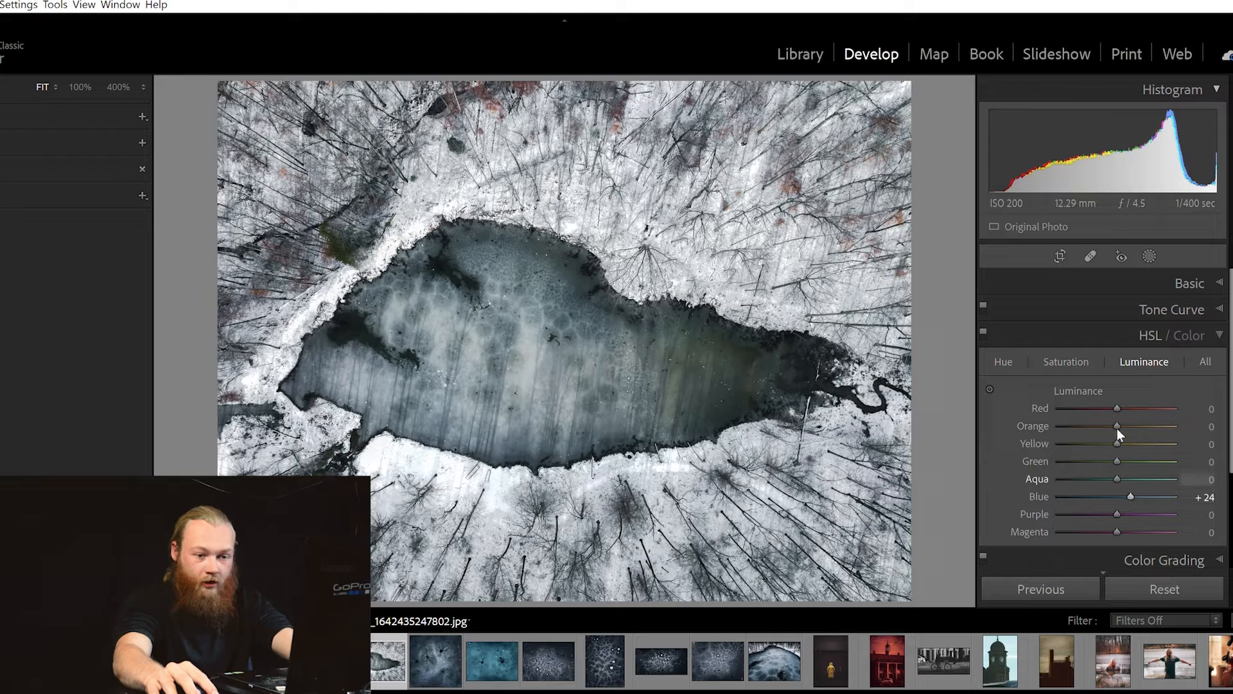
{"action": "left_click", "coordinate": [1101, 330]}
Color grade the shadows to hue 247, saturation 14, luminance −25, and the highlights to hue 172, saturation 9 with slightly raised luminance.
{"action": "left_click", "coordinate": [1108, 352]}
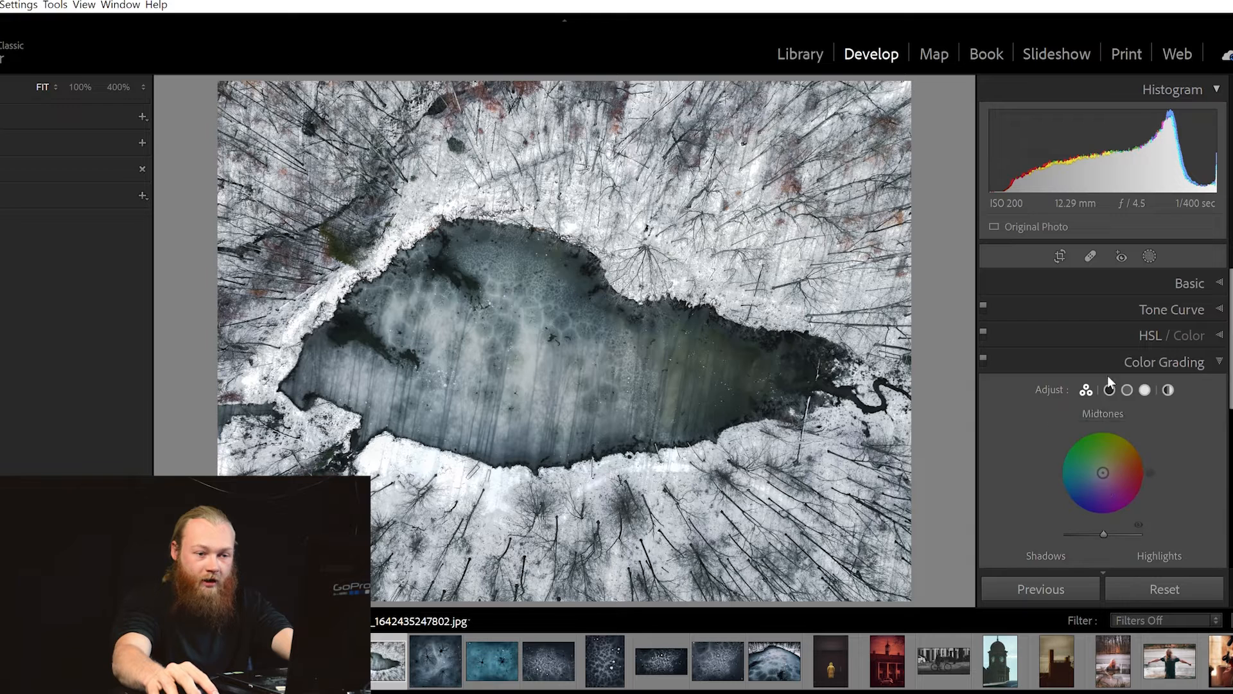
{"action": "scroll", "coordinate": [1108, 457], "scroll_direction": "down", "scroll_amount": 1}
{"action": "scroll", "coordinate": [1108, 458], "scroll_direction": "up", "scroll_amount": 3}
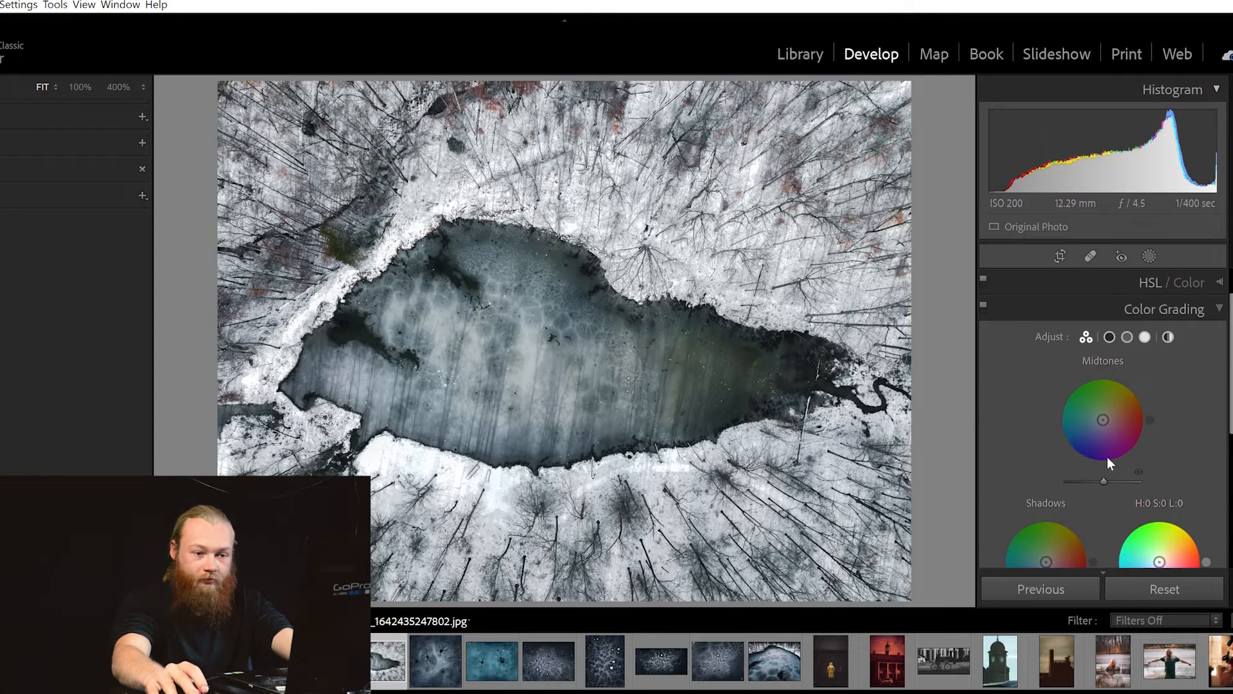
{"action": "scroll", "coordinate": [1108, 457], "scroll_direction": "down", "scroll_amount": 3}
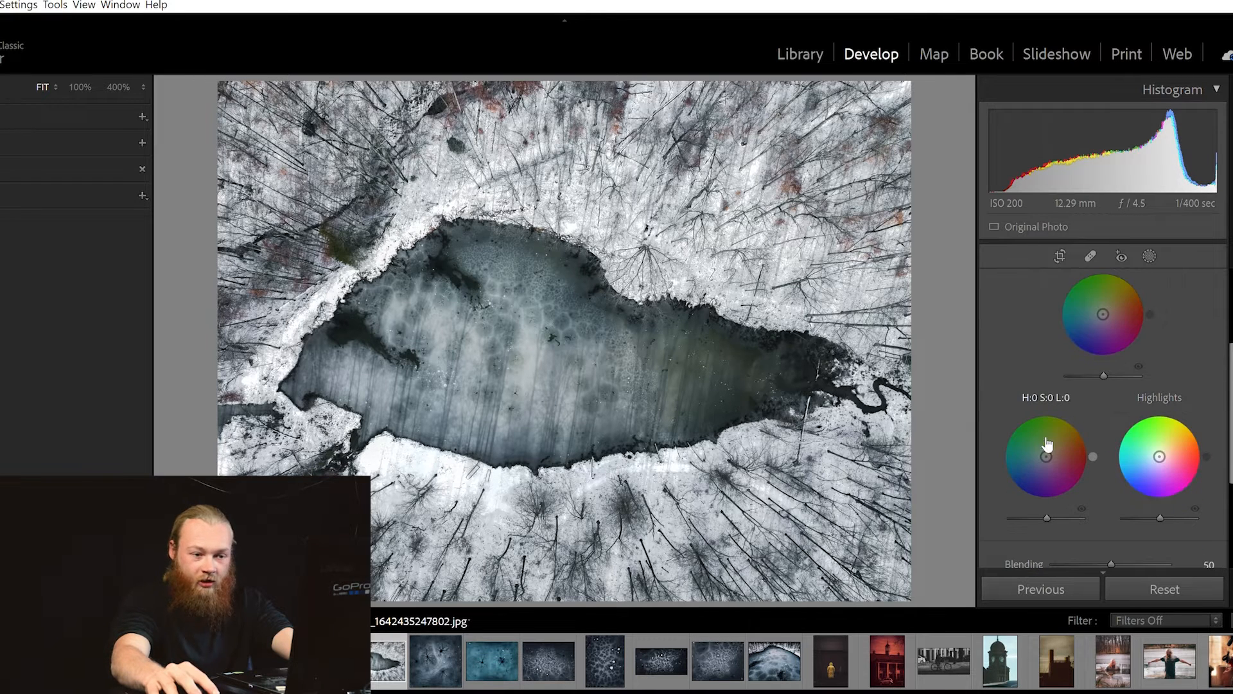
{"action": "key", "text": "alt"}
{"action": "left_click_drag", "start_coordinate": [1047, 456], "coordinate": [1044, 462]}
{"action": "left_click_drag", "start_coordinate": [1047, 505], "coordinate": [1037, 500]}
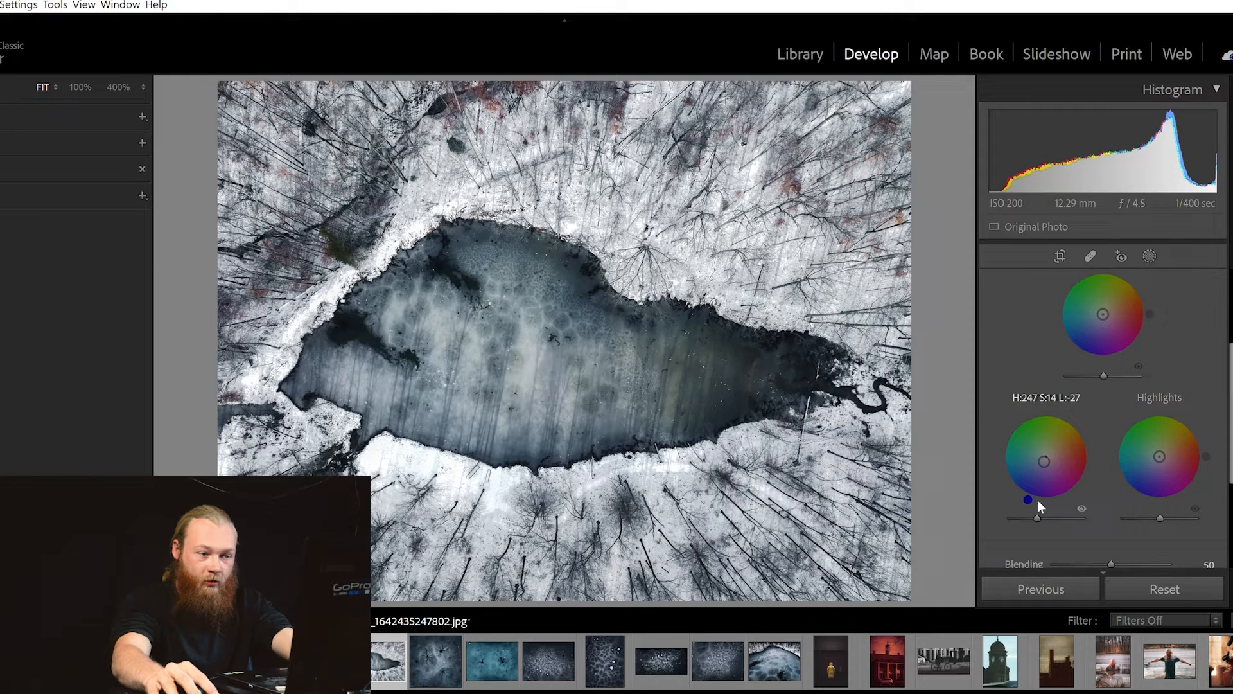
{"action": "left_click_drag", "start_coordinate": [1152, 437], "coordinate": [1156, 456]}
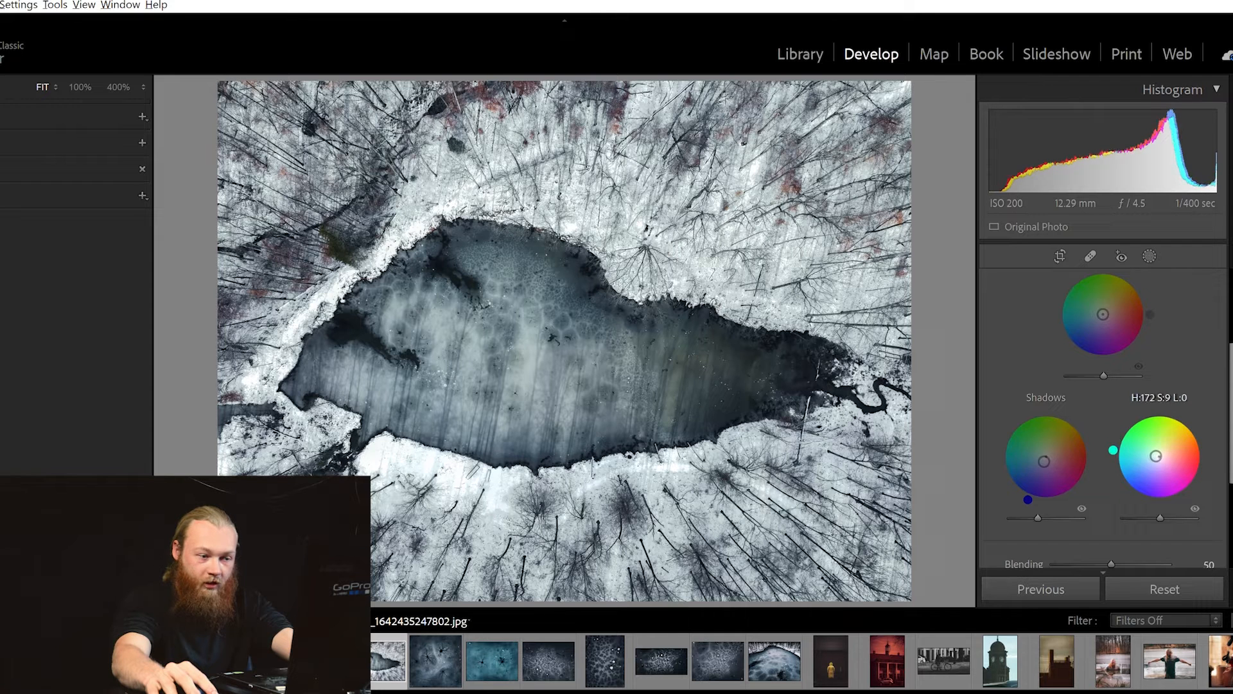
{"action": "left_click_drag", "start_coordinate": [1161, 504], "coordinate": [1169, 500]}
Color grade the midtones to hue 231, saturation 10 with lowered luminance, and compare the photo before and after side by side.
{"action": "scroll", "coordinate": [1075, 388], "scroll_direction": "up", "scroll_amount": 2}
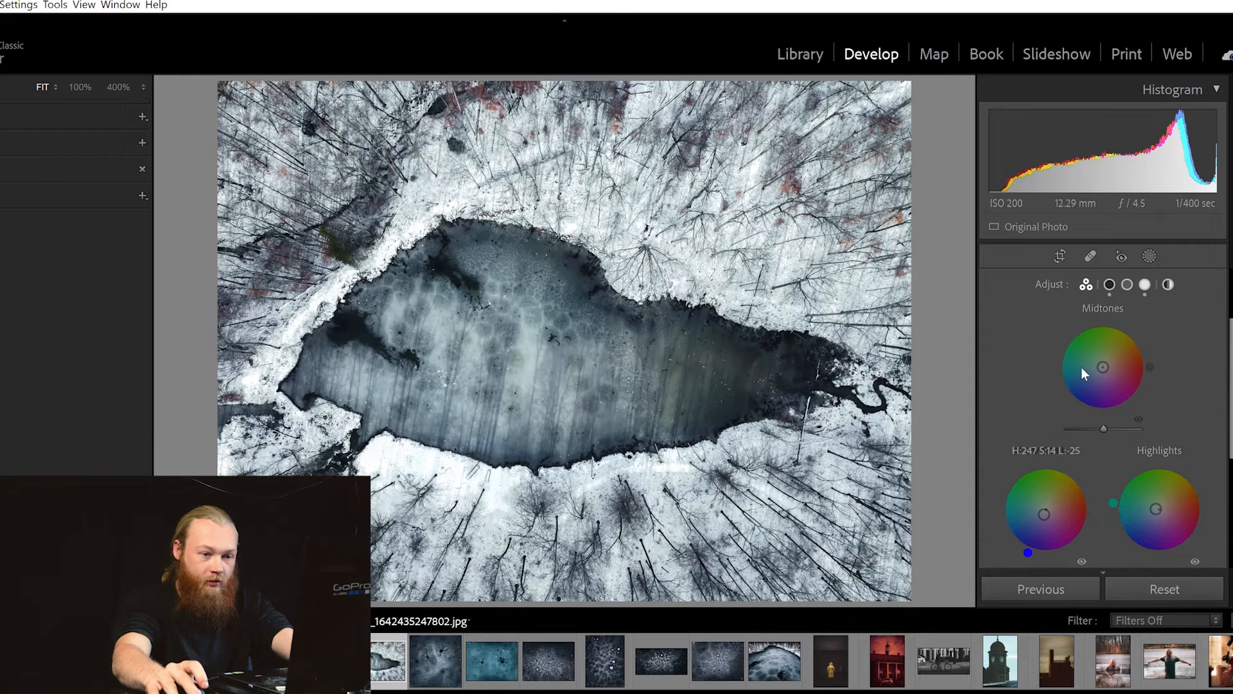
{"action": "left_click_drag", "start_coordinate": [1103, 367], "coordinate": [1100, 370]}
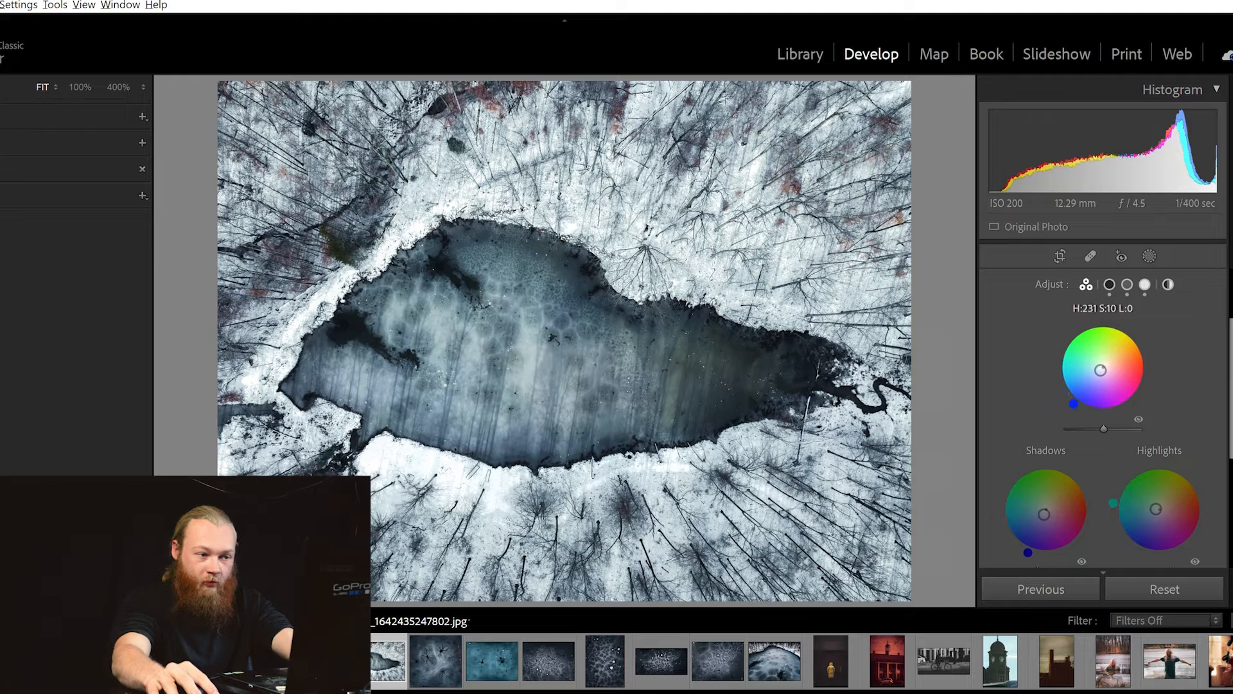
{"action": "mouse_move", "coordinate": [1102, 411]}
{"action": "left_mouse_down"}
{"action": "mouse_move", "coordinate": [1074, 413]}
{"action": "mouse_move", "coordinate": [1083, 418]}
{"action": "left_mouse_up"}
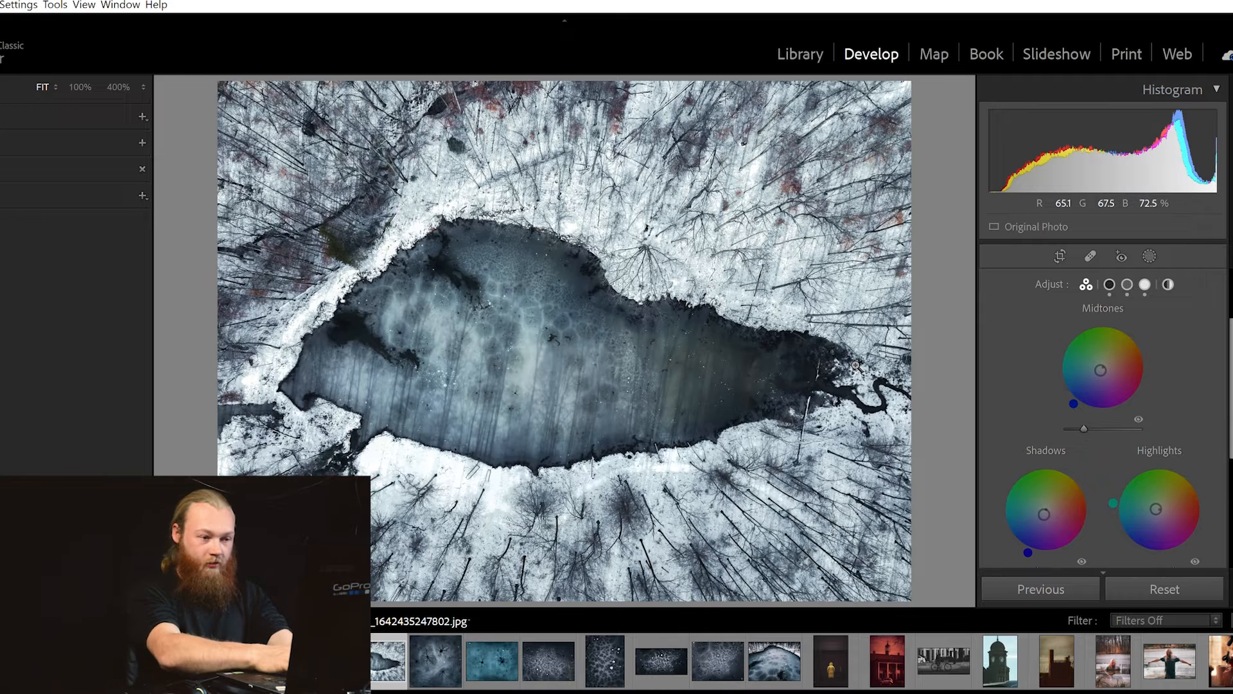
{"action": "key", "text": "y"}
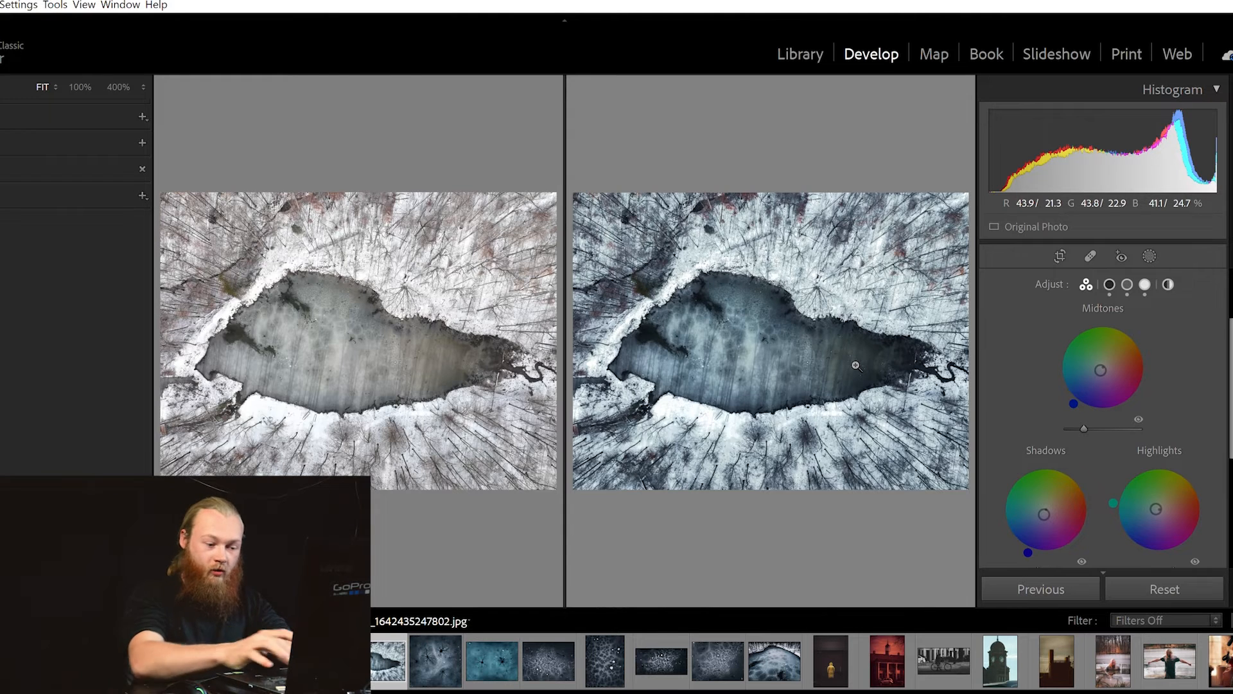
{"action": "key", "text": "y"}
{"action": "scroll", "coordinate": [1024, 368], "scroll_direction": "up", "scroll_amount": 3}
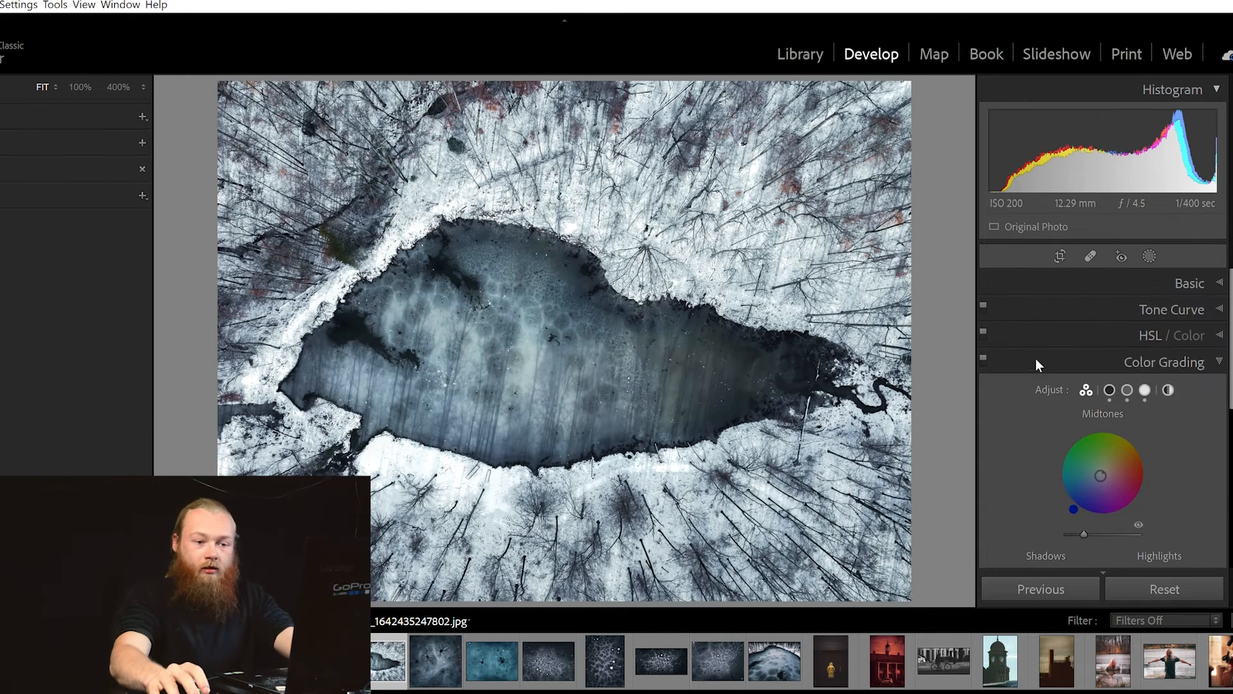
{"action": "left_click", "coordinate": [1035, 358]}
Calibrate the Blue Primary with Hue +6 and Saturation +19.
{"action": "left_click", "coordinate": [1131, 481]}
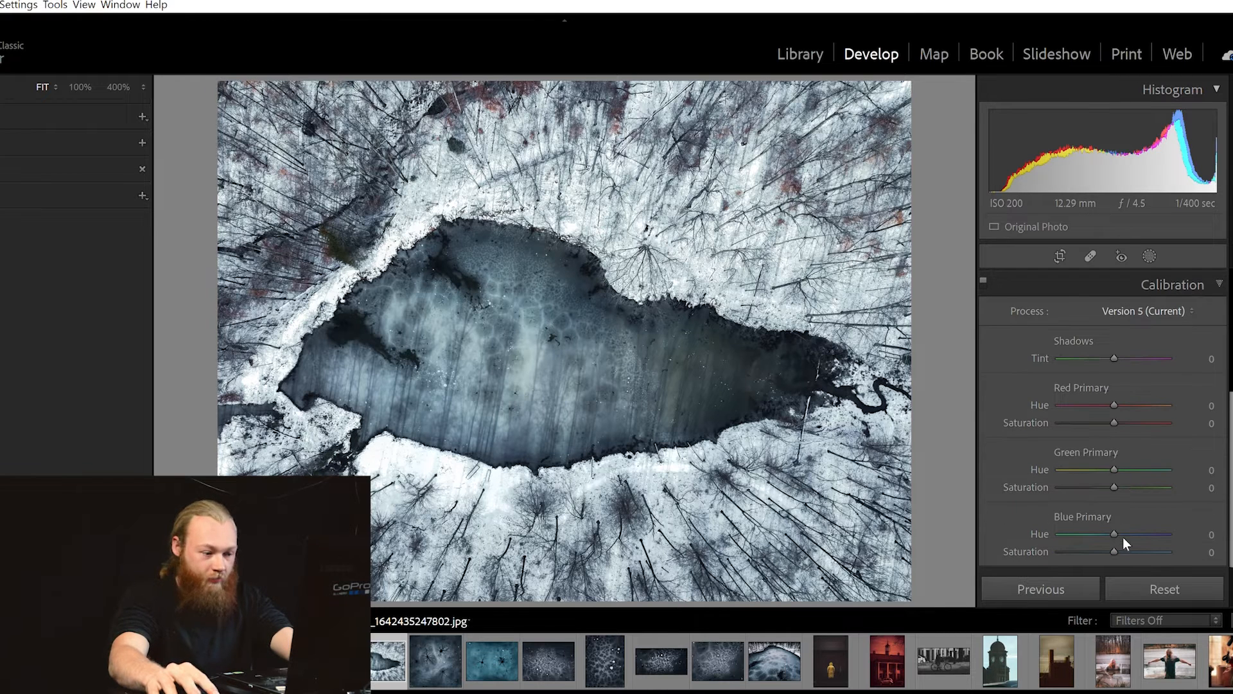
{"action": "left_click_drag", "start_coordinate": [1115, 515], "coordinate": [1135, 537]}
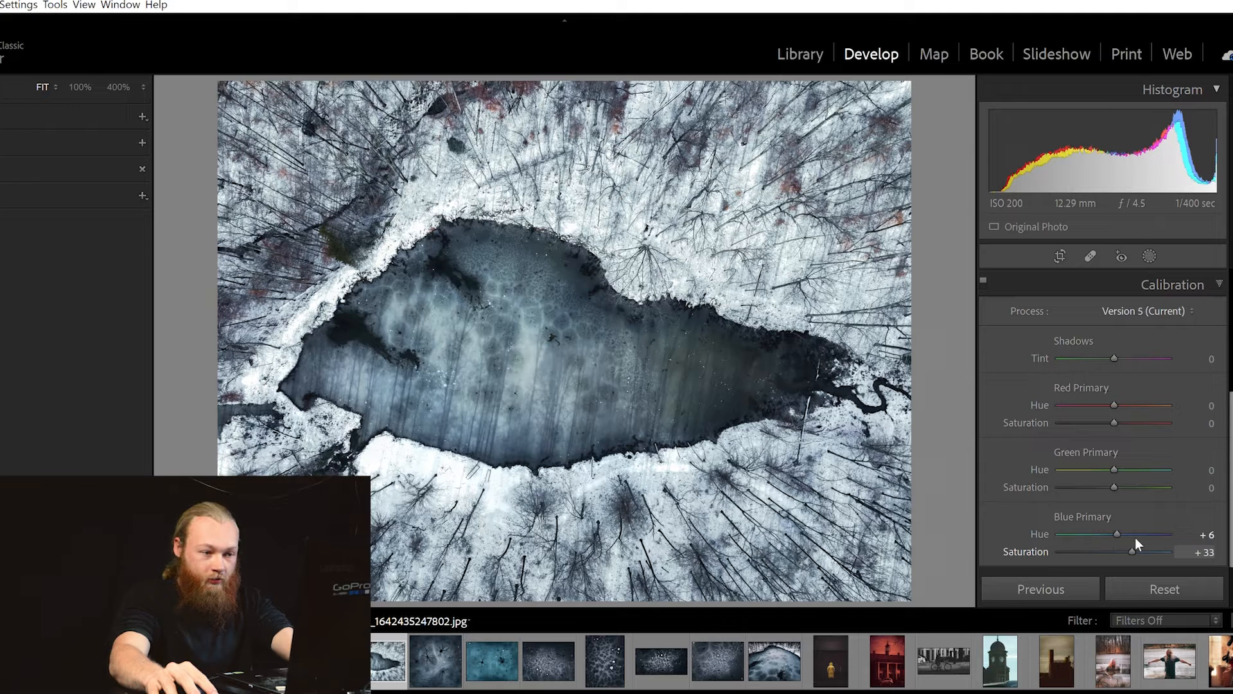
{"action": "left_click_drag", "start_coordinate": [1135, 537], "coordinate": [1127, 537]}
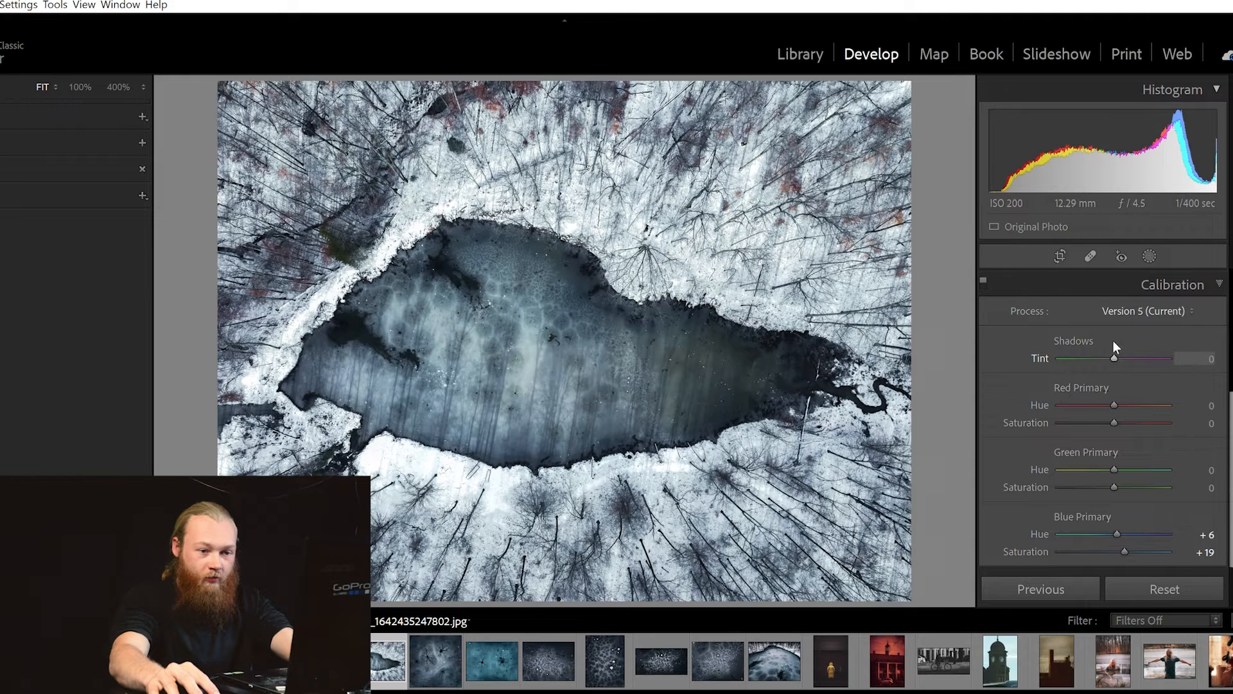
Set the calibration's Shadows Tint to −5.
{"action": "scroll", "coordinate": [1113, 340], "scroll_direction": "up", "scroll_amount": 2}
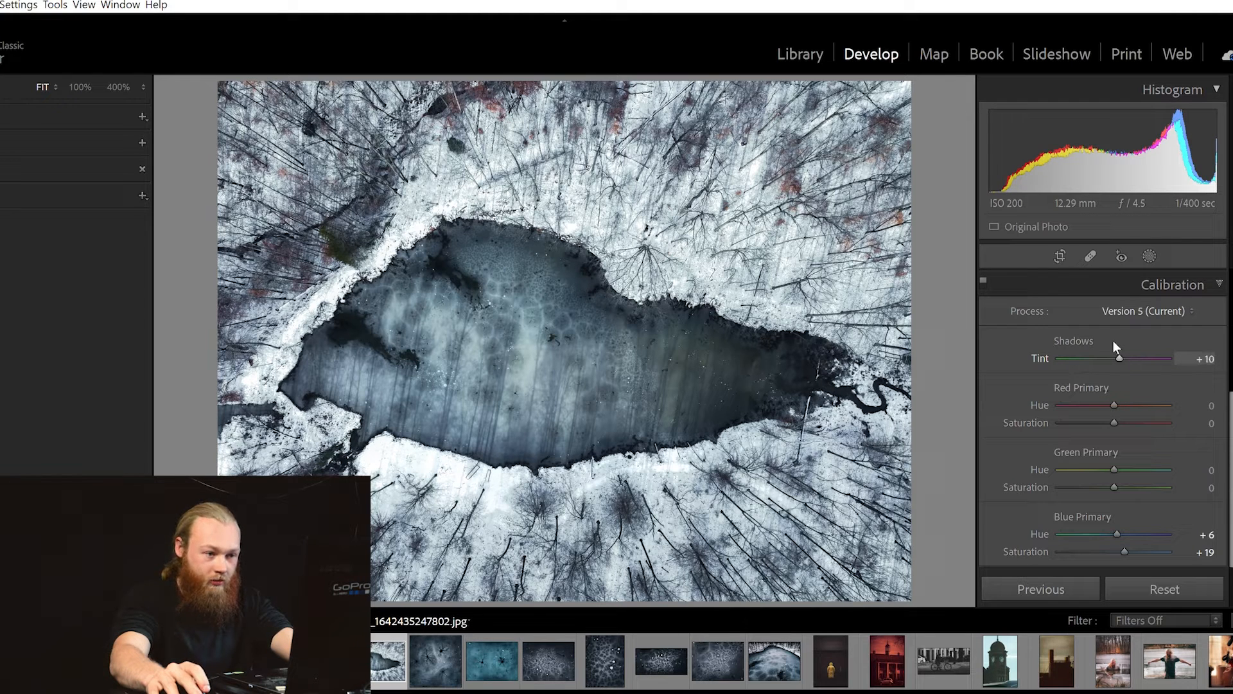
{"action": "scroll", "coordinate": [1112, 340], "scroll_direction": "down", "scroll_amount": 4}
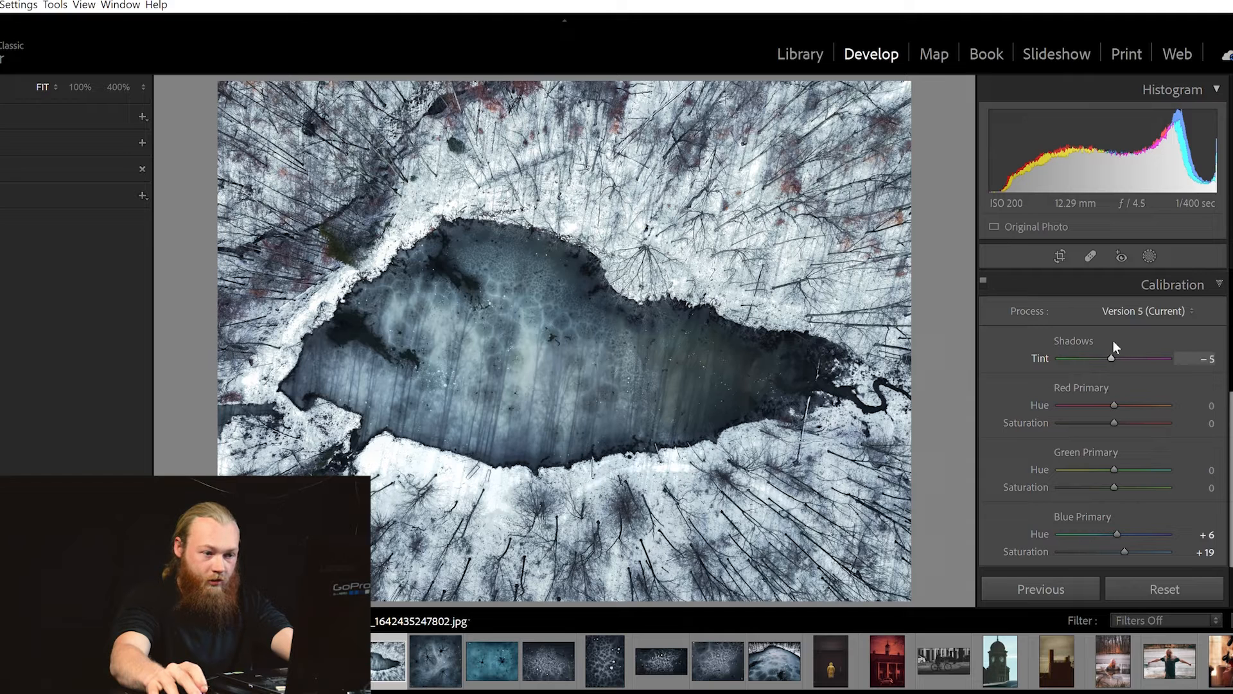
{"action": "scroll", "coordinate": [1113, 341], "scroll_direction": "up", "scroll_amount": 1}
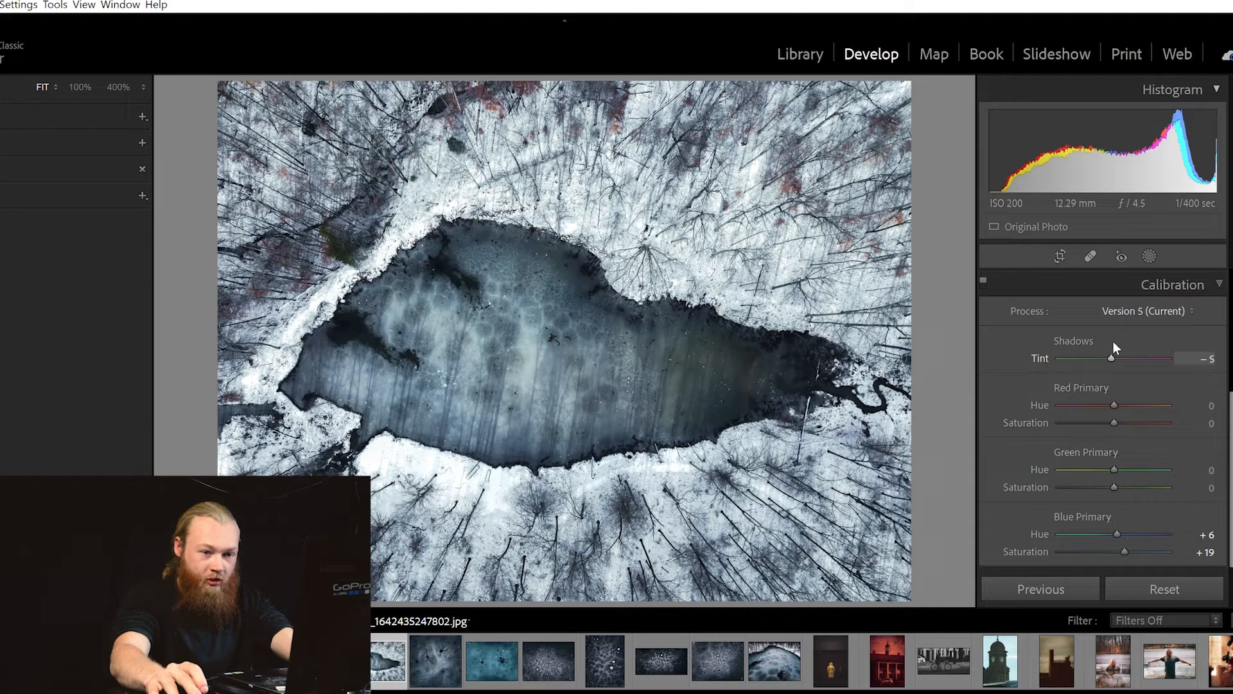
{"action": "scroll", "coordinate": [1112, 348], "scroll_direction": "down", "scroll_amount": 1}
{"action": "scroll", "coordinate": [1112, 347], "scroll_direction": "up", "scroll_amount": 1}
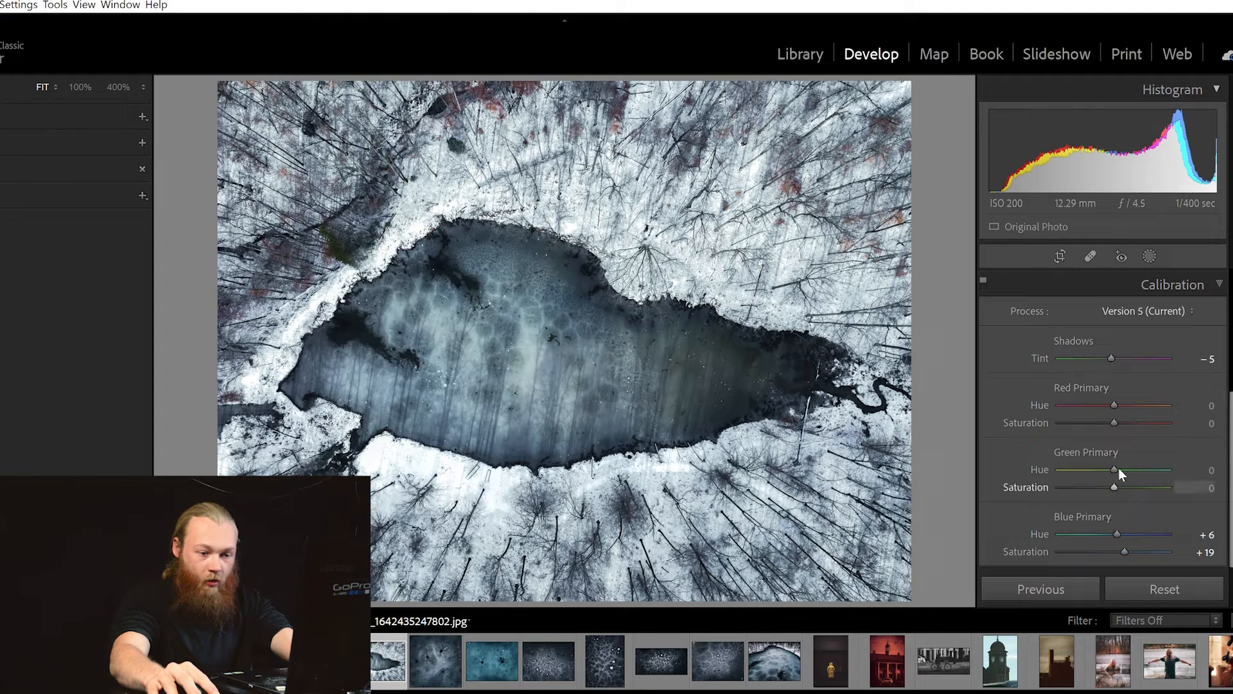
Raise the calibration's Green Primary Saturation to +29.
{"action": "mouse_move", "coordinate": [1113, 468]}
{"action": "left_mouse_down"}
{"action": "mouse_move", "coordinate": [1135, 464]}
{"action": "mouse_move", "coordinate": [1043, 449]}
{"action": "mouse_move", "coordinate": [1139, 471]}
{"action": "mouse_move", "coordinate": [1129, 473]}
{"action": "left_mouse_up"}
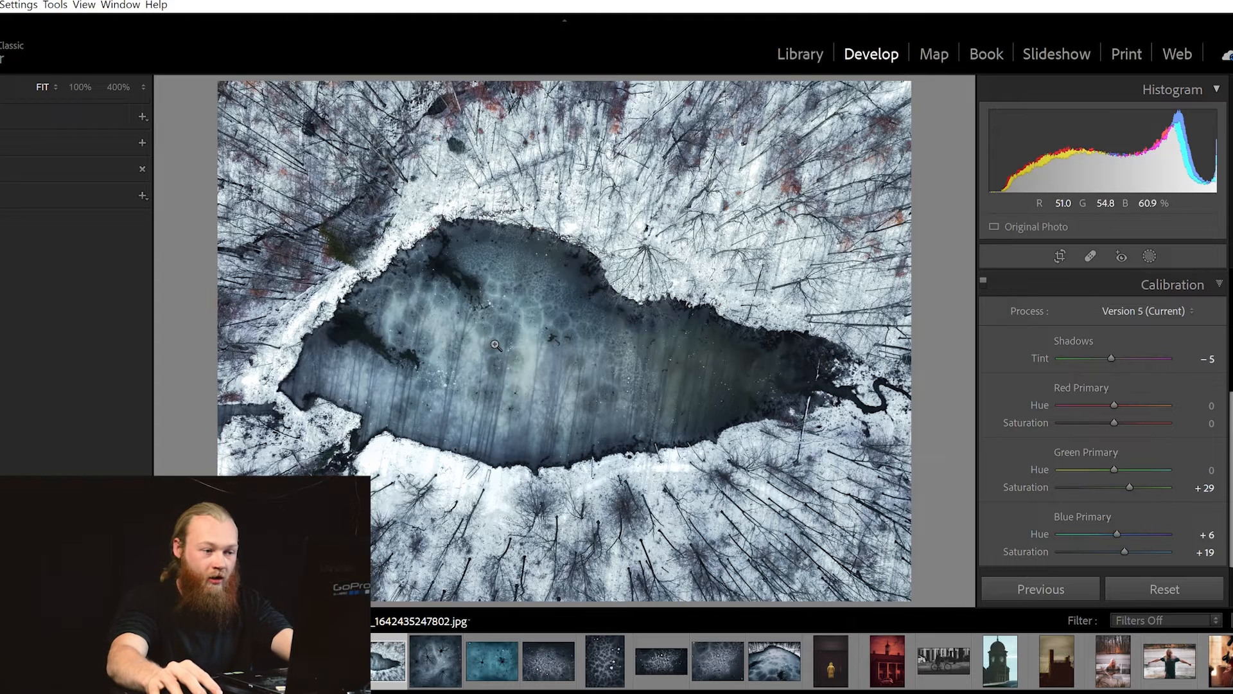
{"action": "left_click_drag", "start_coordinate": [483, 357], "coordinate": [610, 347]}
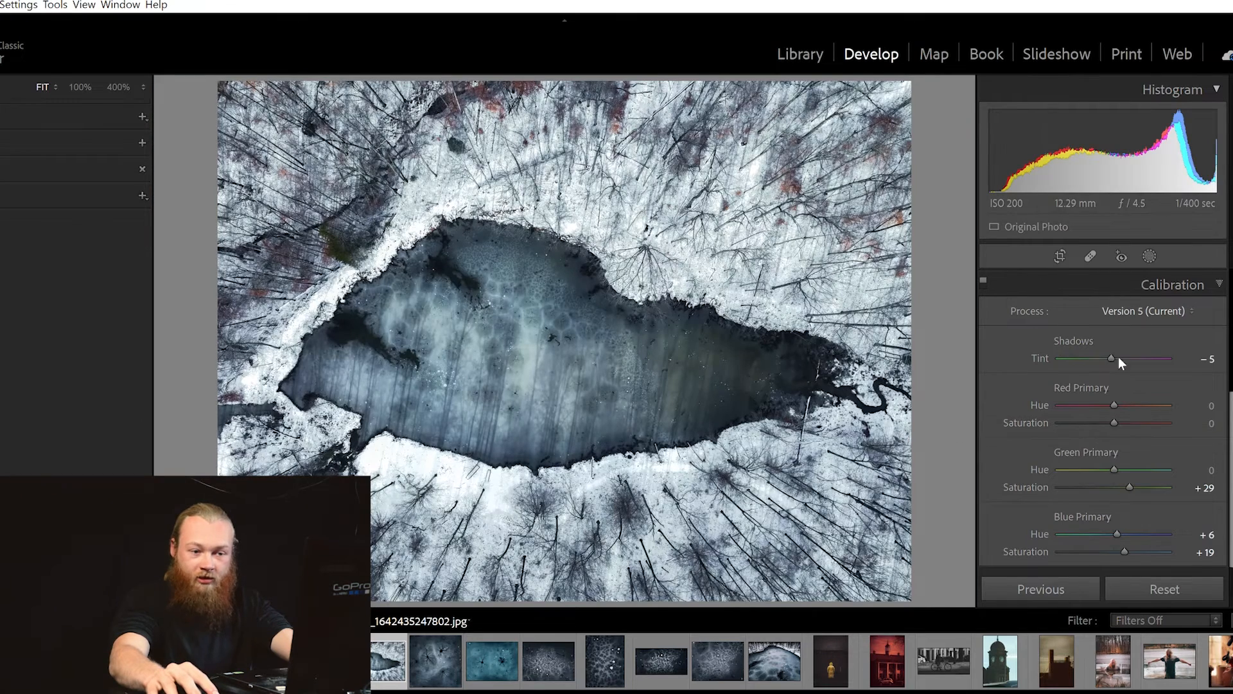
{"action": "left_click", "coordinate": [1159, 281]}
Add a post-crop vignette with Amount −15, Midpoint 34, Roundness +10 and Feather 69.
{"action": "left_click", "coordinate": [1156, 456]}
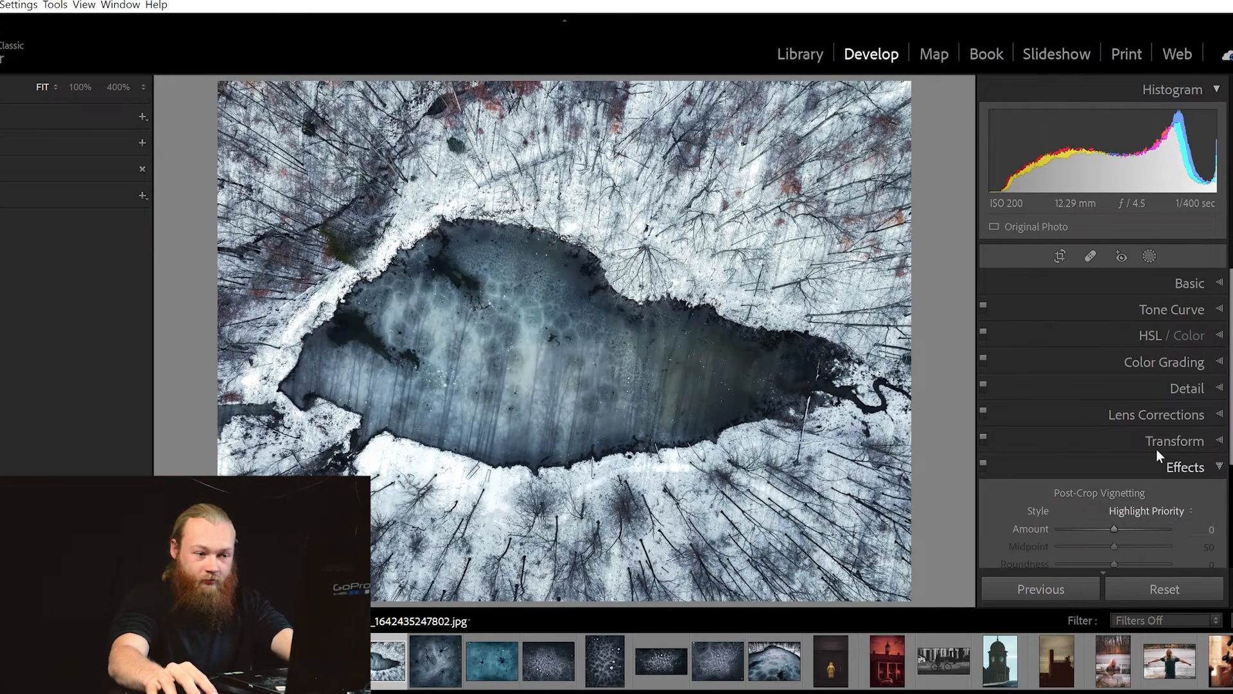
{"action": "left_click_drag", "start_coordinate": [1114, 528], "coordinate": [1109, 529]}
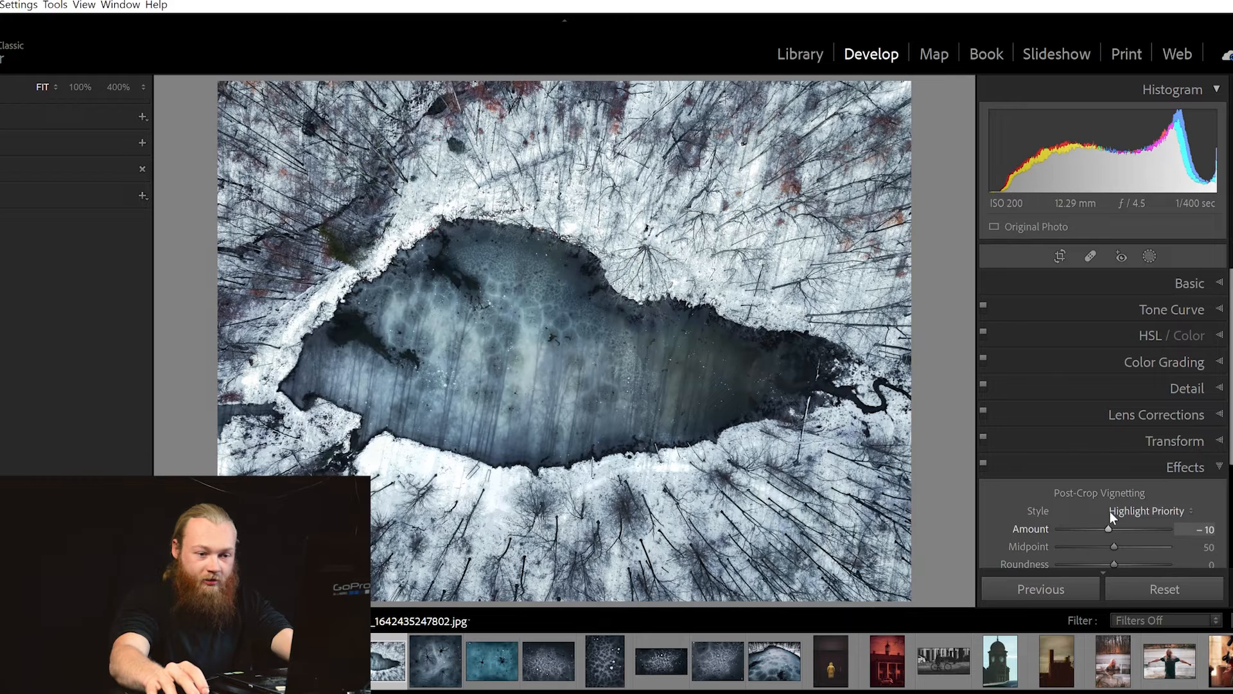
{"action": "key", "text": "Down"}
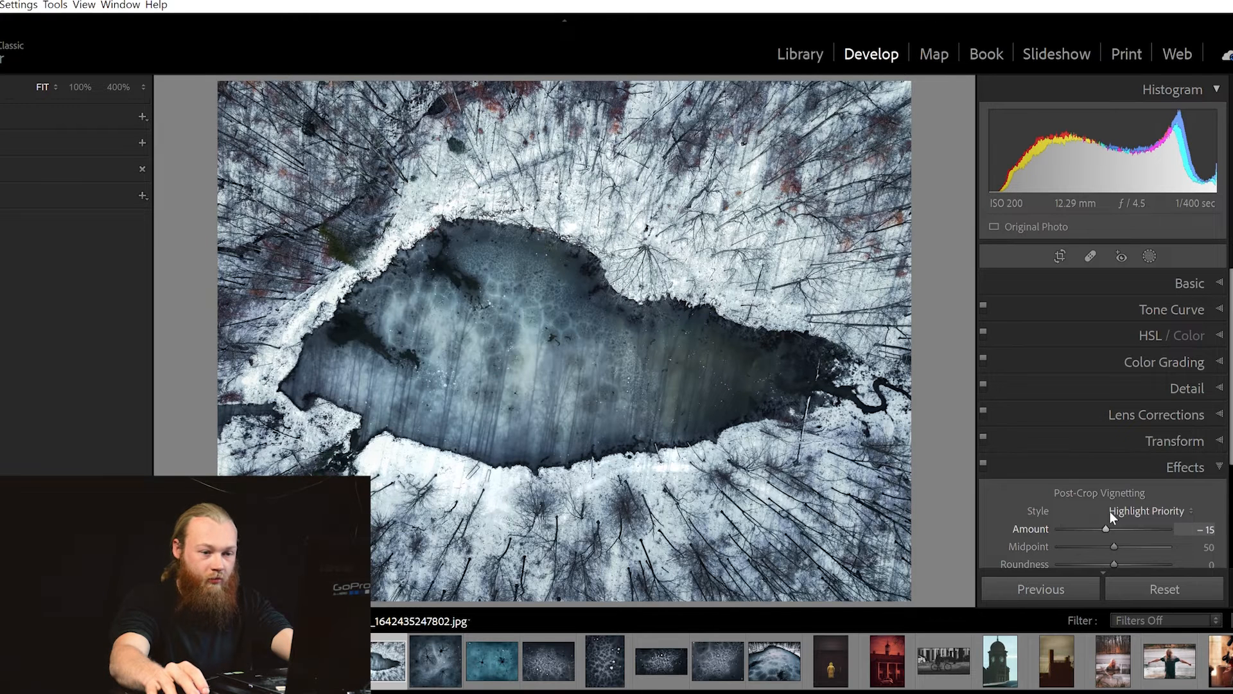
{"action": "scroll", "coordinate": [1137, 476], "scroll_direction": "down", "scroll_amount": 1}
{"action": "left_click_drag", "start_coordinate": [1115, 496], "coordinate": [1137, 547]}
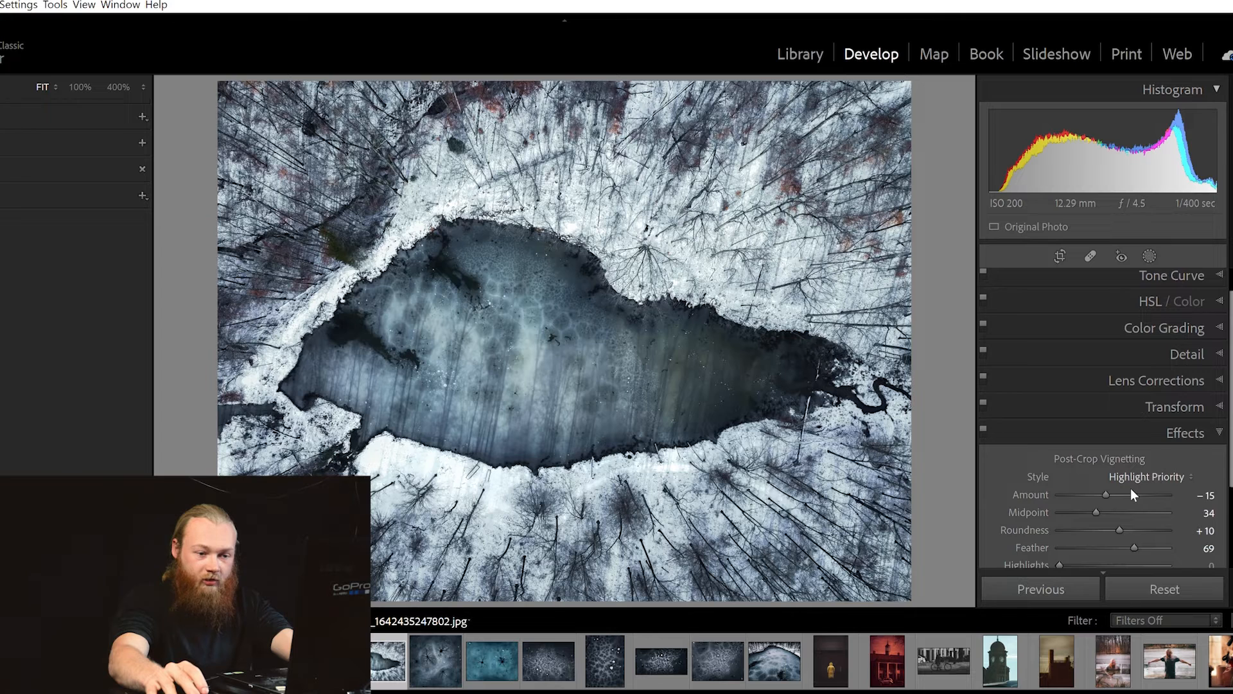
{"action": "scroll", "coordinate": [1131, 488], "scroll_direction": "down", "scroll_amount": 1}
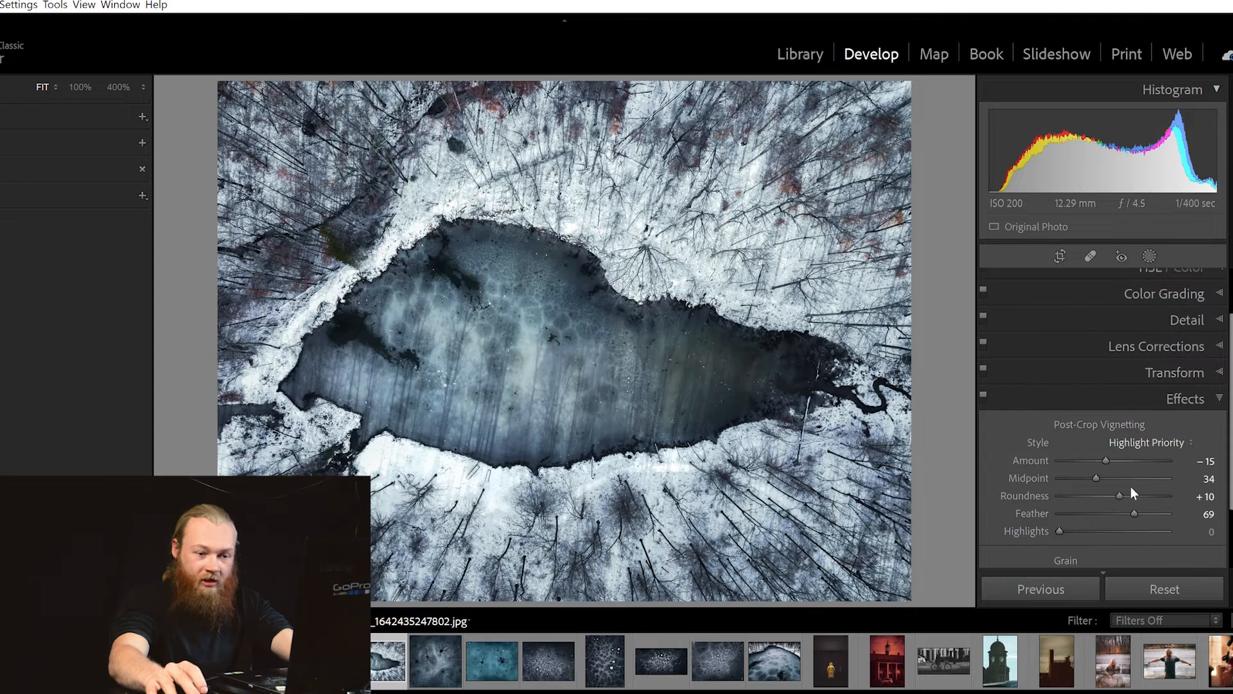
{"action": "left_click", "coordinate": [1089, 395]}
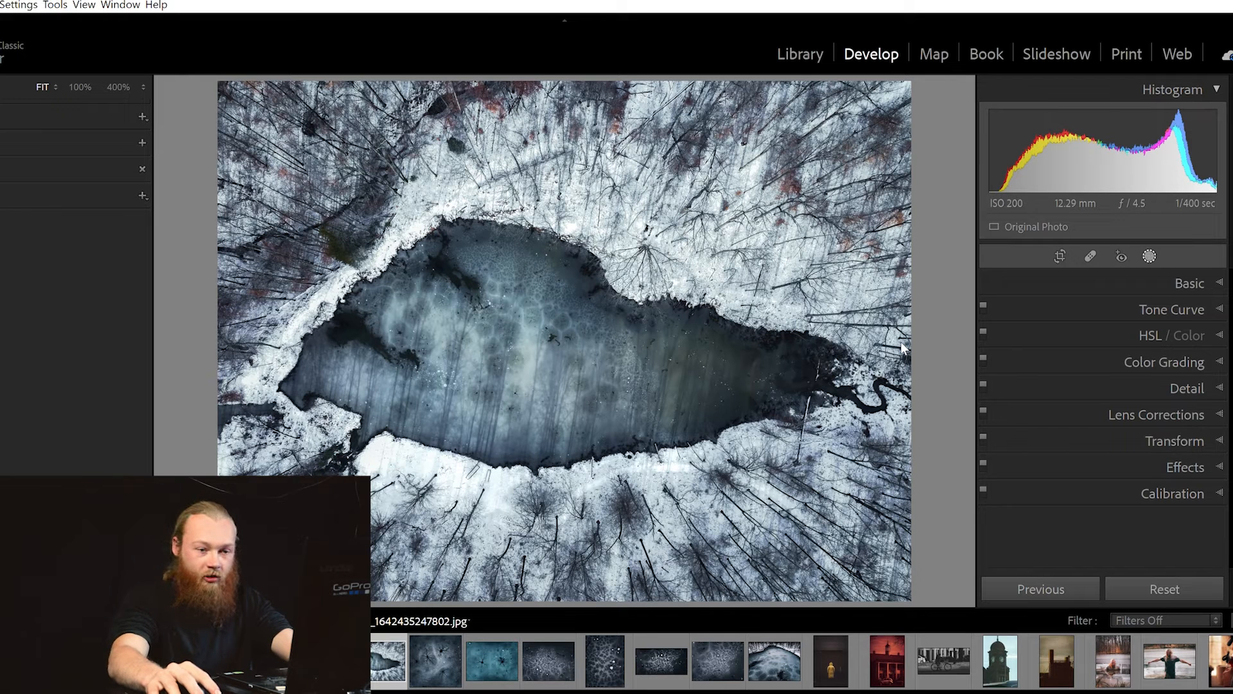
Add a radial gradient mask with Feather 38 over the lake's western half and brush the snowy southern shore out of it.
{"action": "key", "text": "shift+w"}
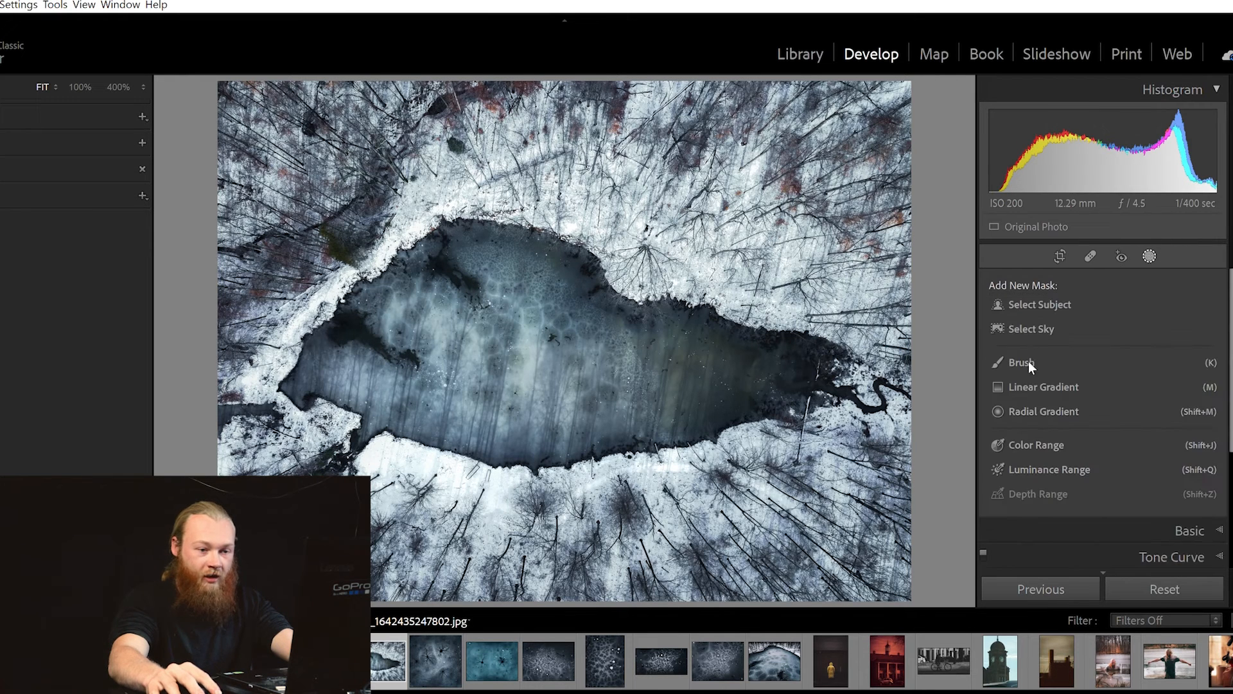
{"action": "left_click", "coordinate": [1046, 403]}
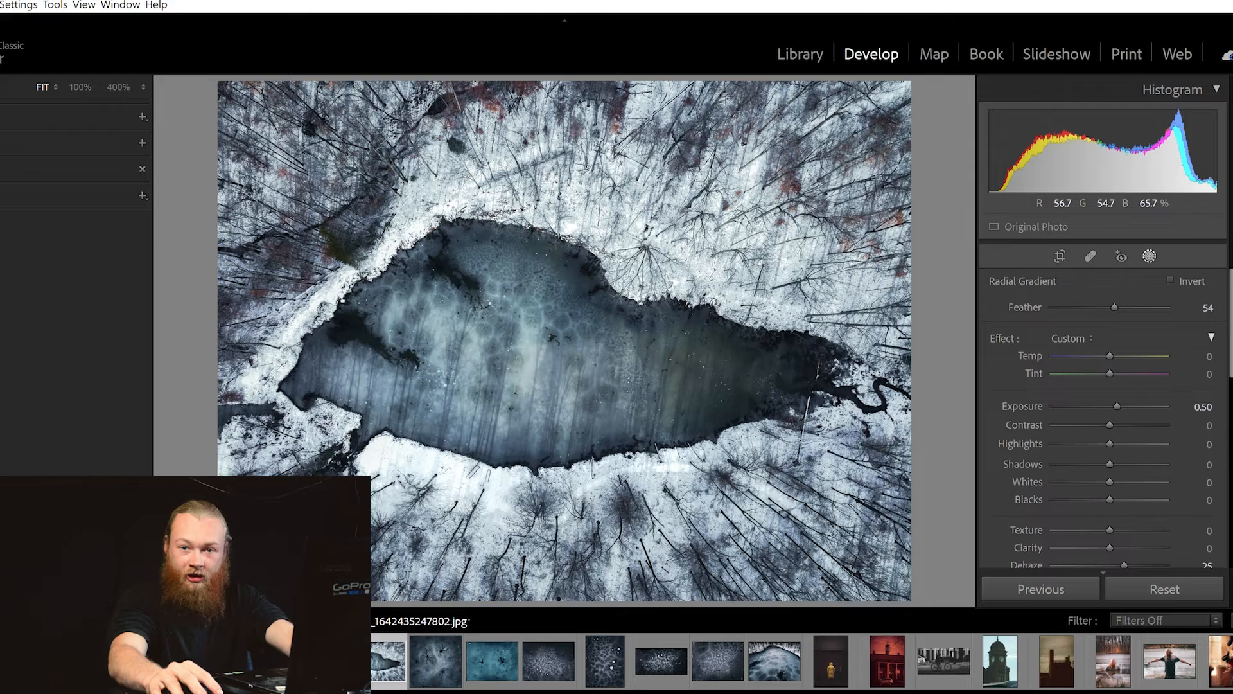
{"action": "left_click_drag", "start_coordinate": [585, 400], "coordinate": [700, 499]}
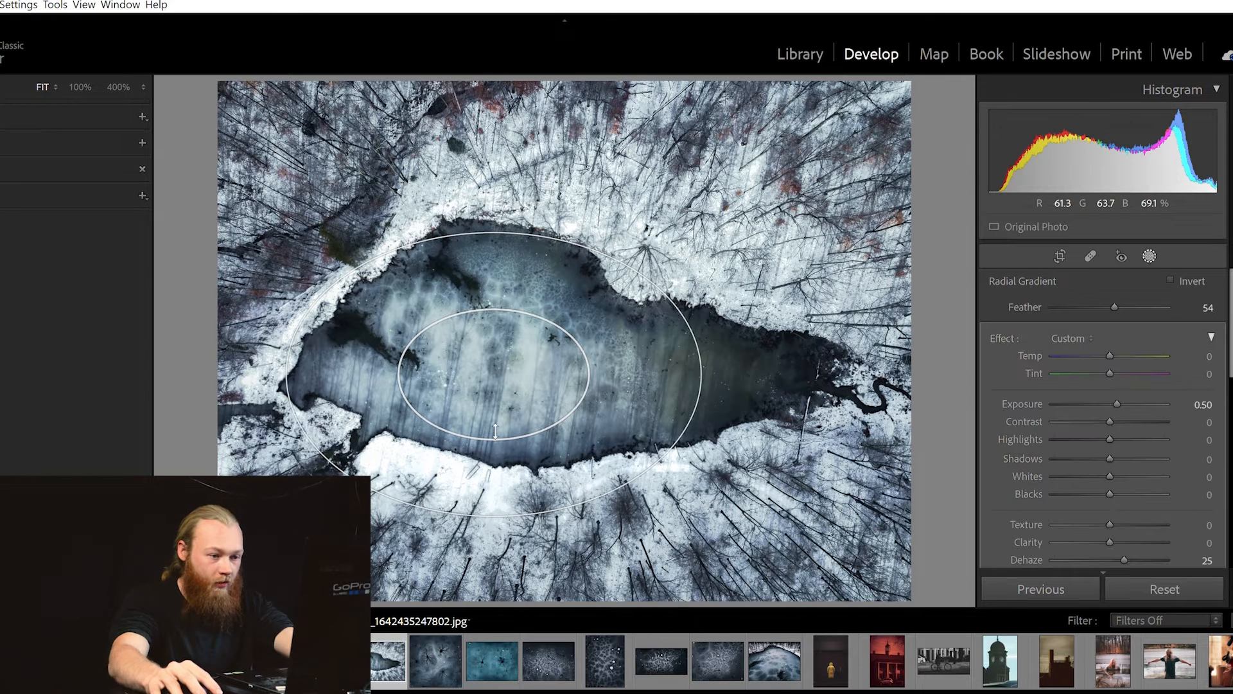
{"action": "left_click_drag", "start_coordinate": [495, 430], "coordinate": [498, 453]}
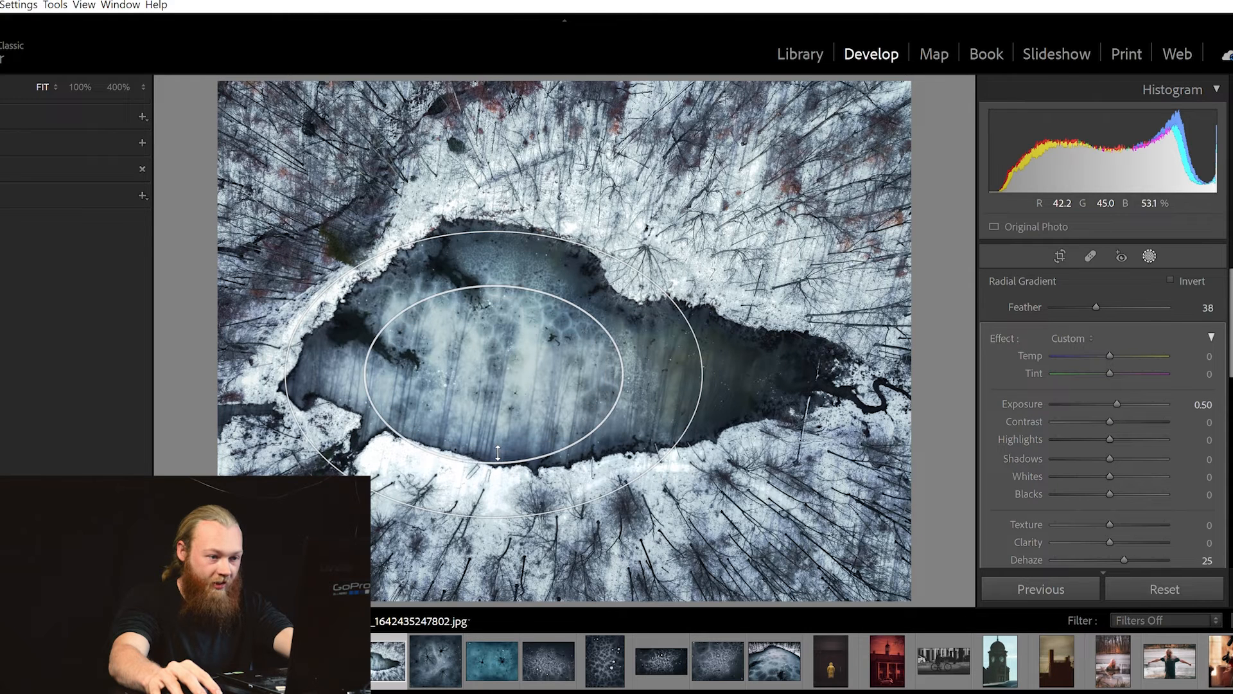
{"action": "left_click_drag", "start_coordinate": [526, 387], "coordinate": [512, 366]}
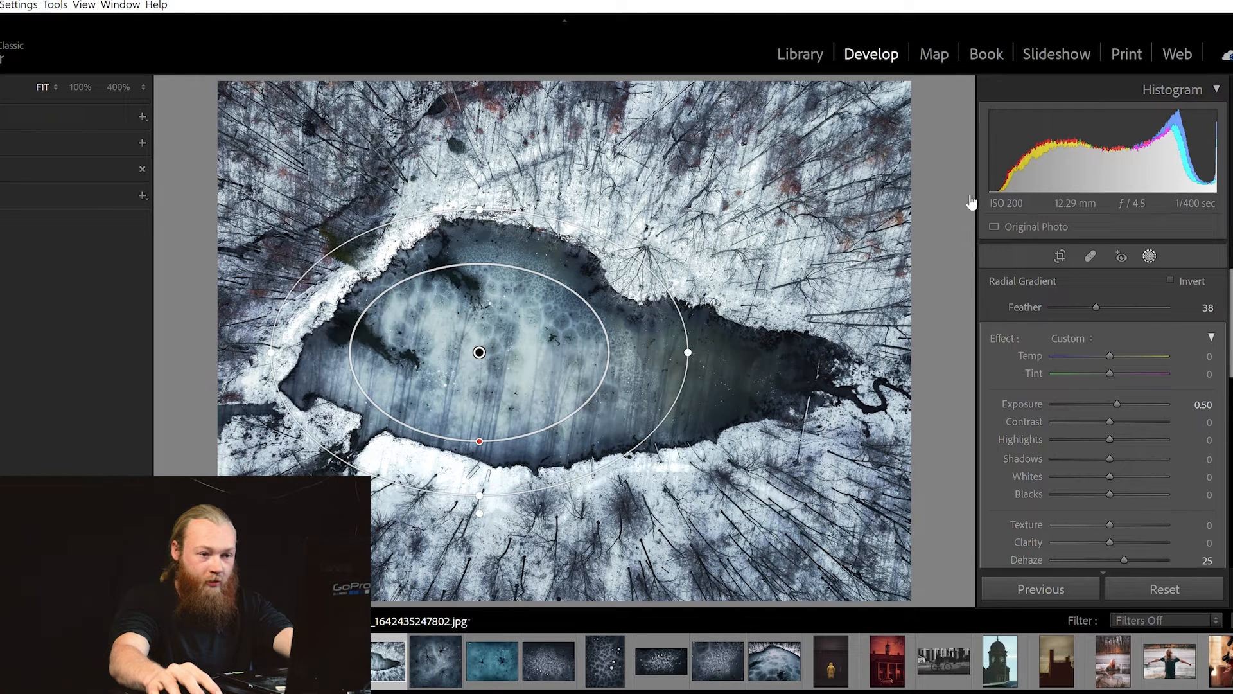
{"action": "key", "text": "k"}
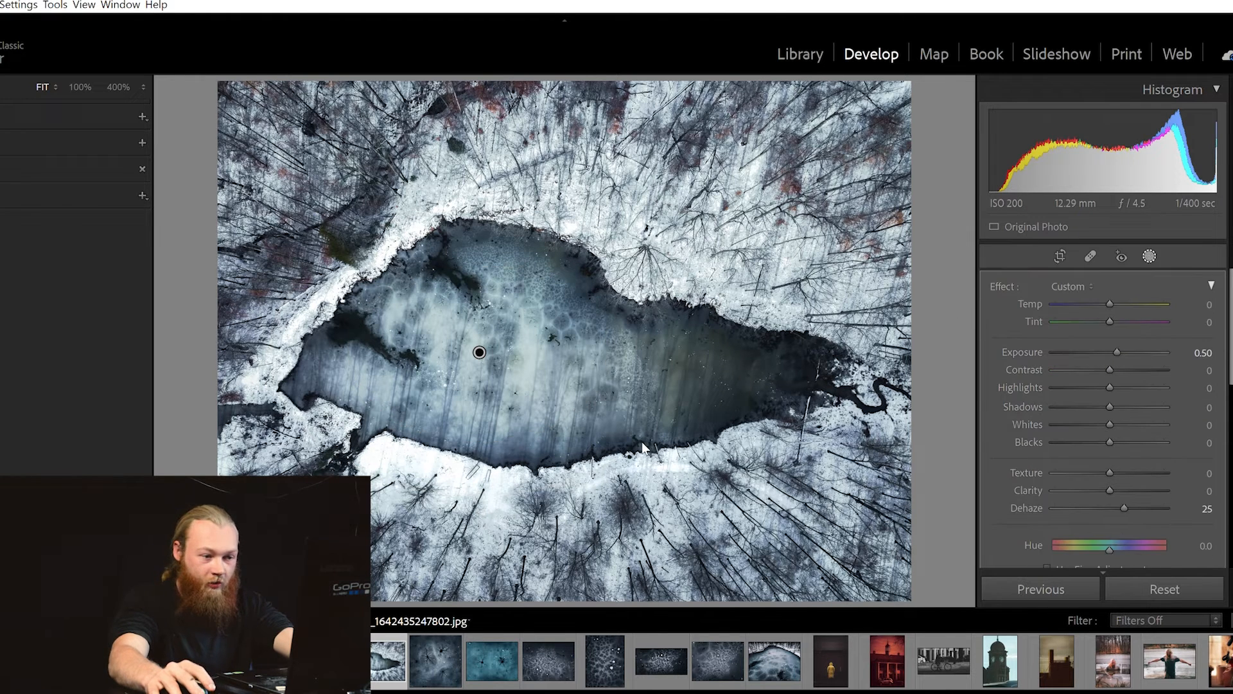
{"action": "mouse_move", "coordinate": [601, 511]}
{"action": "left_mouse_down"}
{"action": "mouse_move", "coordinate": [404, 467]}
{"action": "mouse_move", "coordinate": [555, 519]}
{"action": "mouse_move", "coordinate": [384, 485]}
{"action": "mouse_move", "coordinate": [318, 436]}
{"action": "mouse_move", "coordinate": [307, 390]}
{"action": "left_mouse_up"}
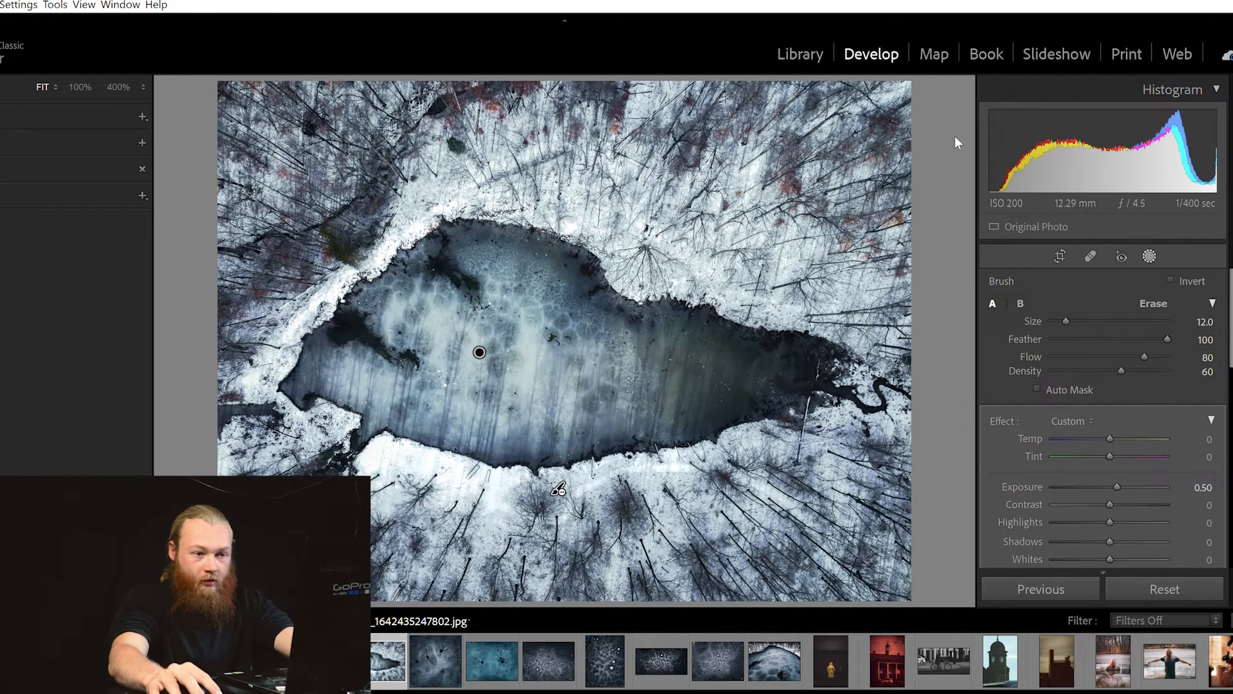
Set the lake mask's Exposure to 0.61 and Blacks to −7.
{"action": "scroll", "coordinate": [955, 137], "scroll_direction": "down", "scroll_amount": 3}
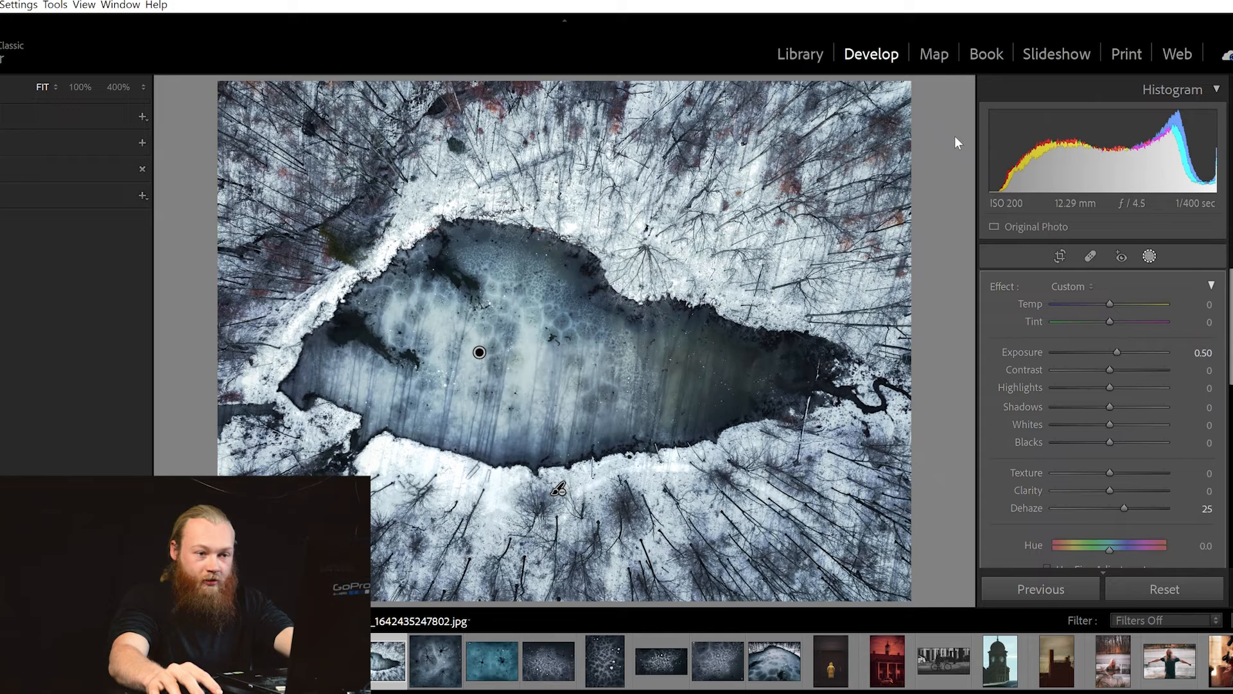
{"action": "left_click_drag", "start_coordinate": [1119, 335], "coordinate": [1119, 352]}
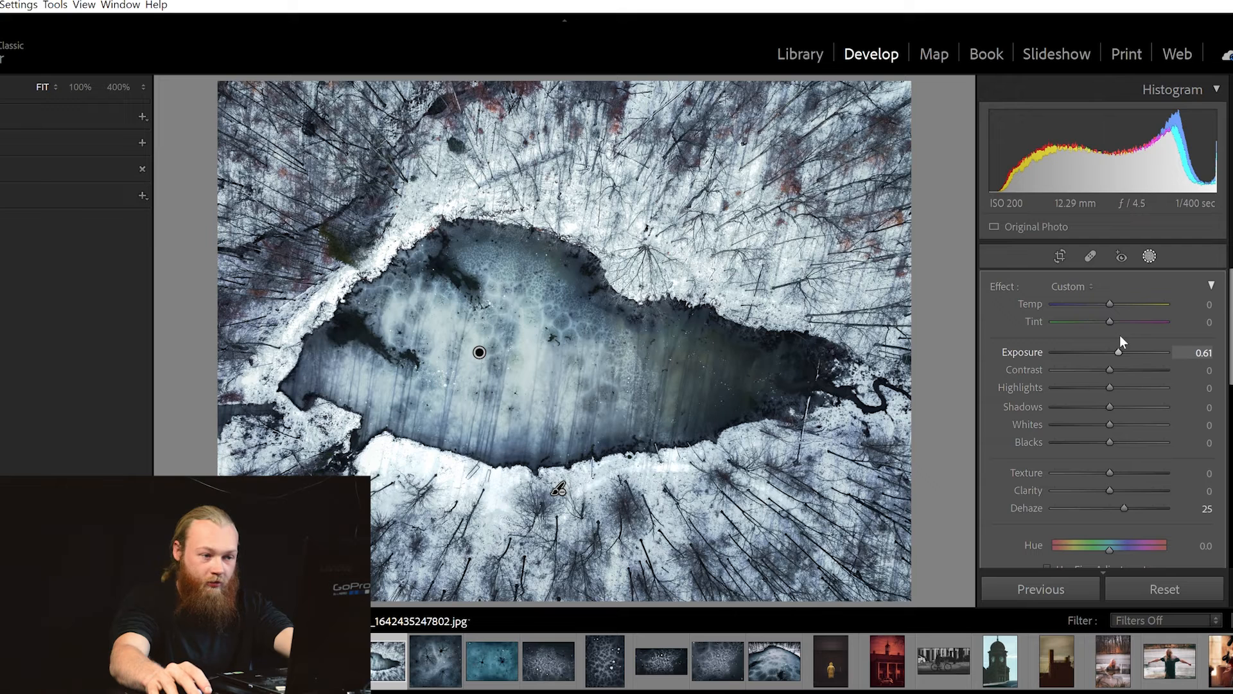
{"action": "scroll", "coordinate": [1100, 426], "scroll_direction": "down", "scroll_amount": 3}
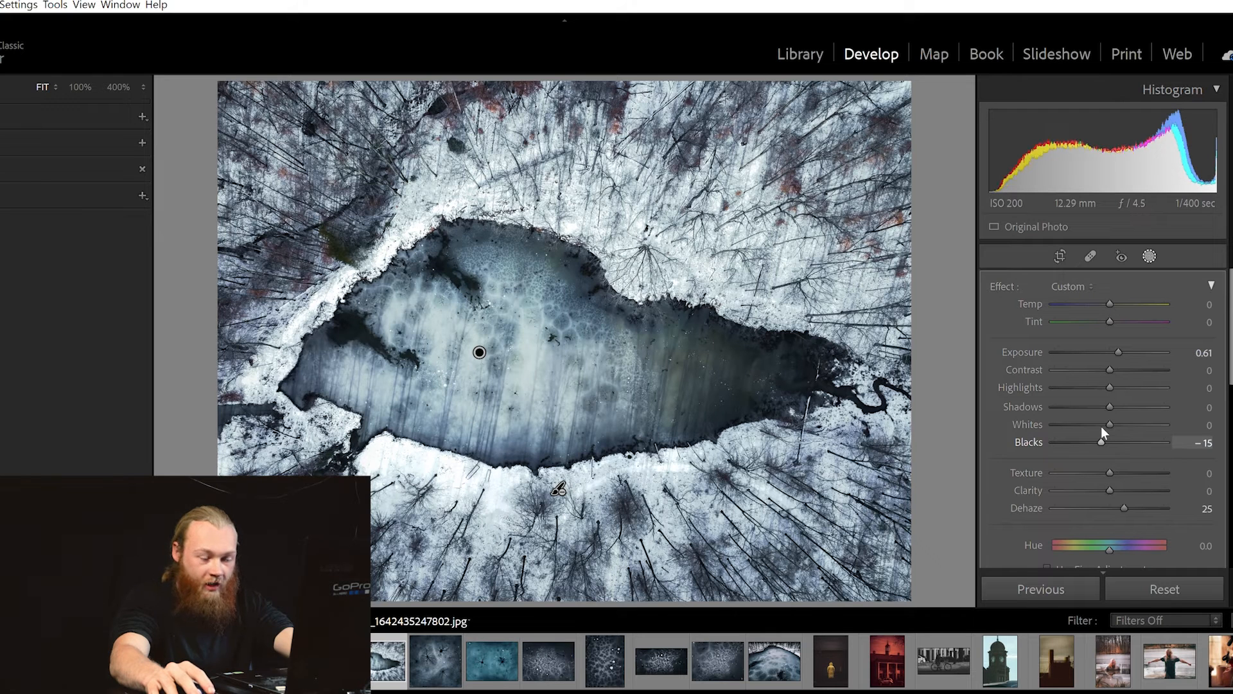
{"action": "scroll", "coordinate": [1101, 426], "scroll_direction": "up", "scroll_amount": 3}
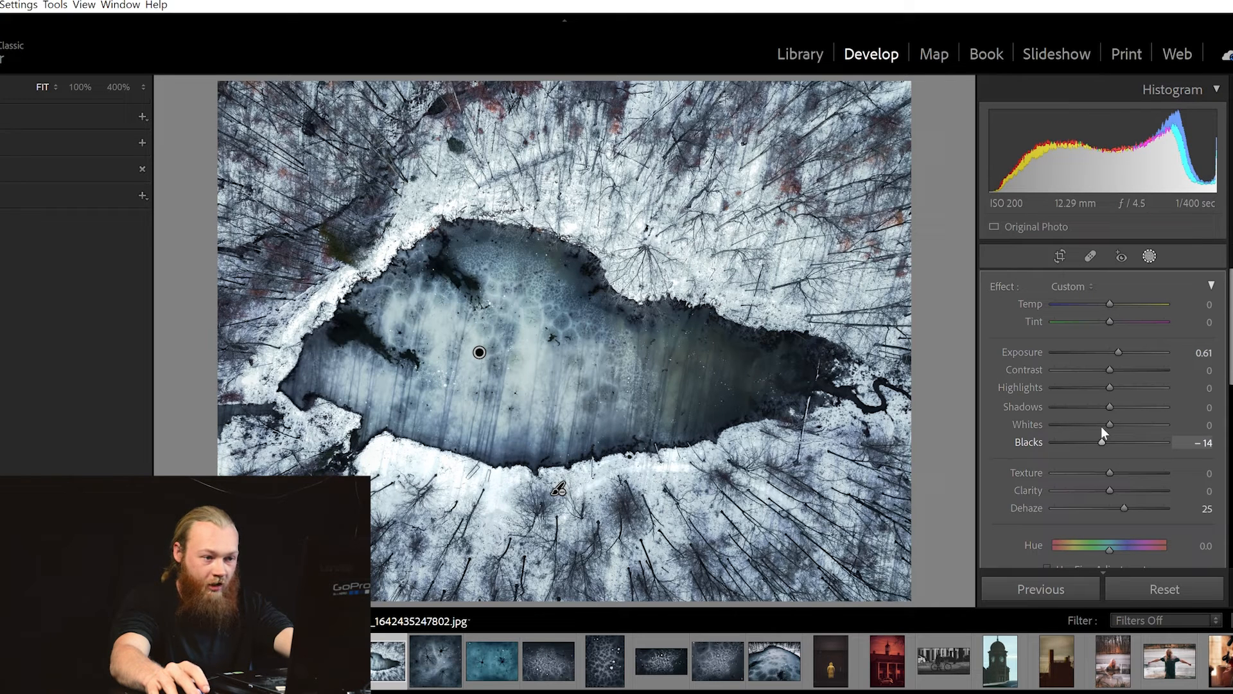
{"action": "scroll", "coordinate": [1101, 426], "scroll_direction": "up", "scroll_amount": 1}
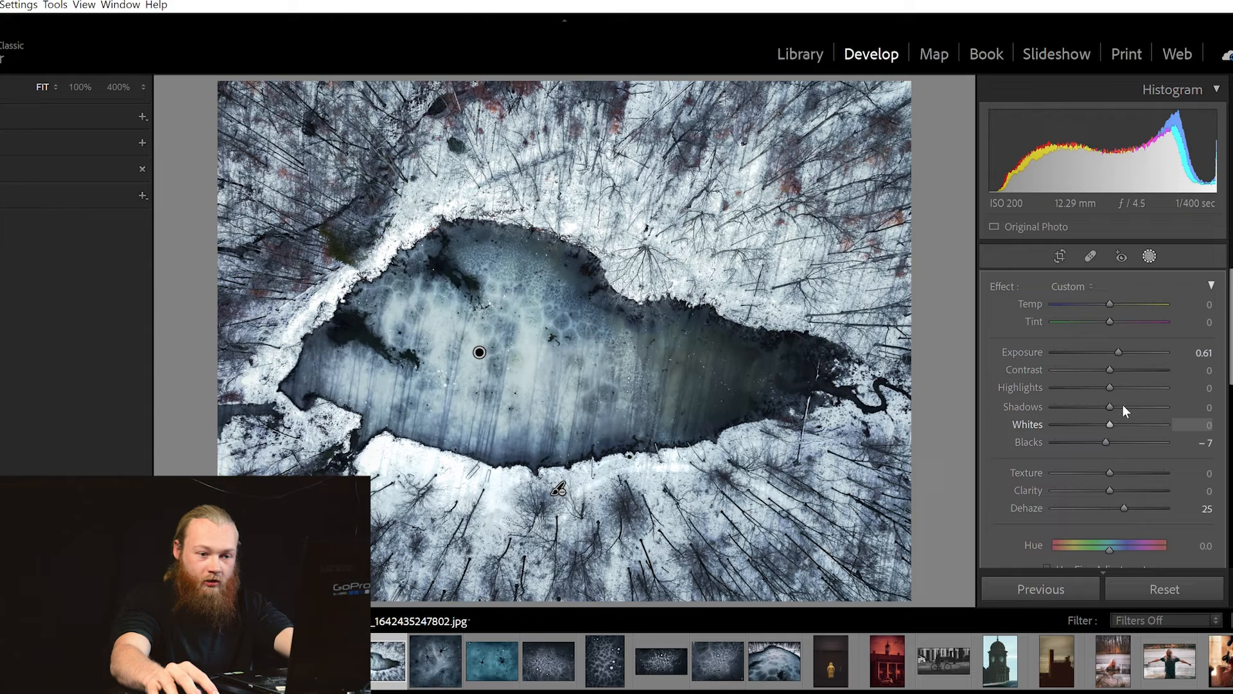
Set the lake mask's Whites to 11, Contrast to 25 and Exposure to 0.21.
{"action": "scroll", "coordinate": [1129, 407], "scroll_direction": "up", "scroll_amount": 10}
{"action": "scroll", "coordinate": [1129, 407], "scroll_direction": "down", "scroll_amount": 6}
{"action": "scroll", "coordinate": [1130, 412], "scroll_direction": "down", "scroll_amount": 2}
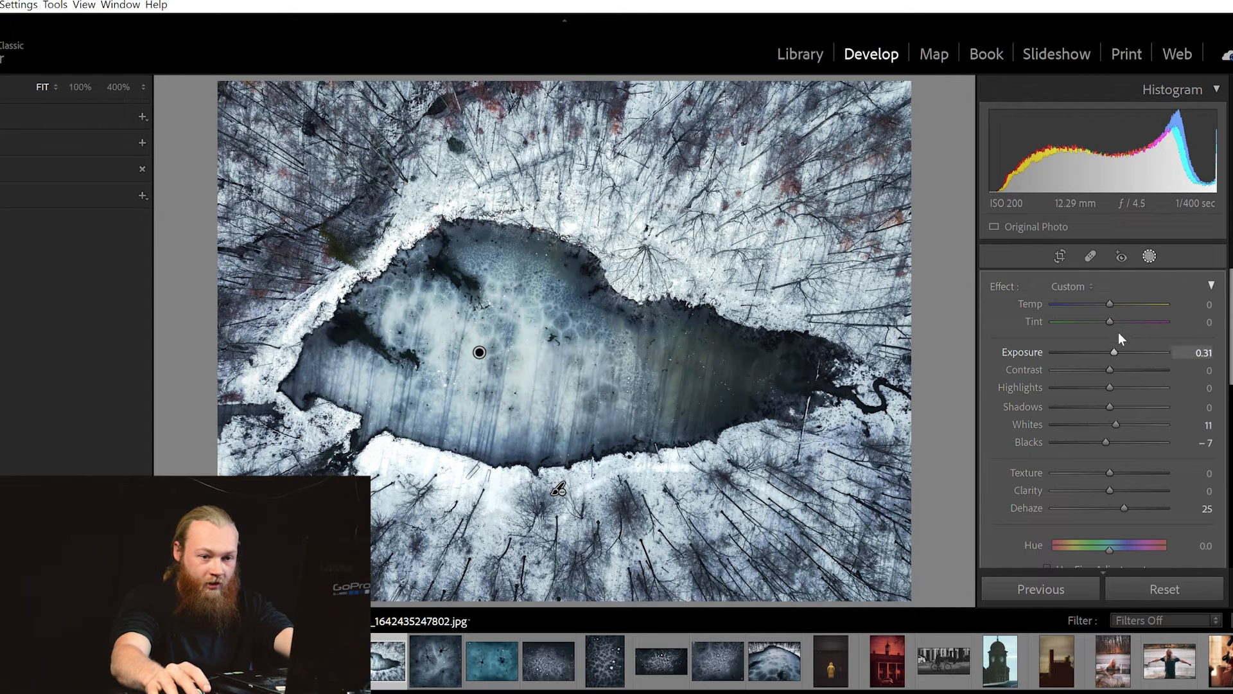
{"action": "scroll", "coordinate": [1119, 332], "scroll_direction": "down", "scroll_amount": 2}
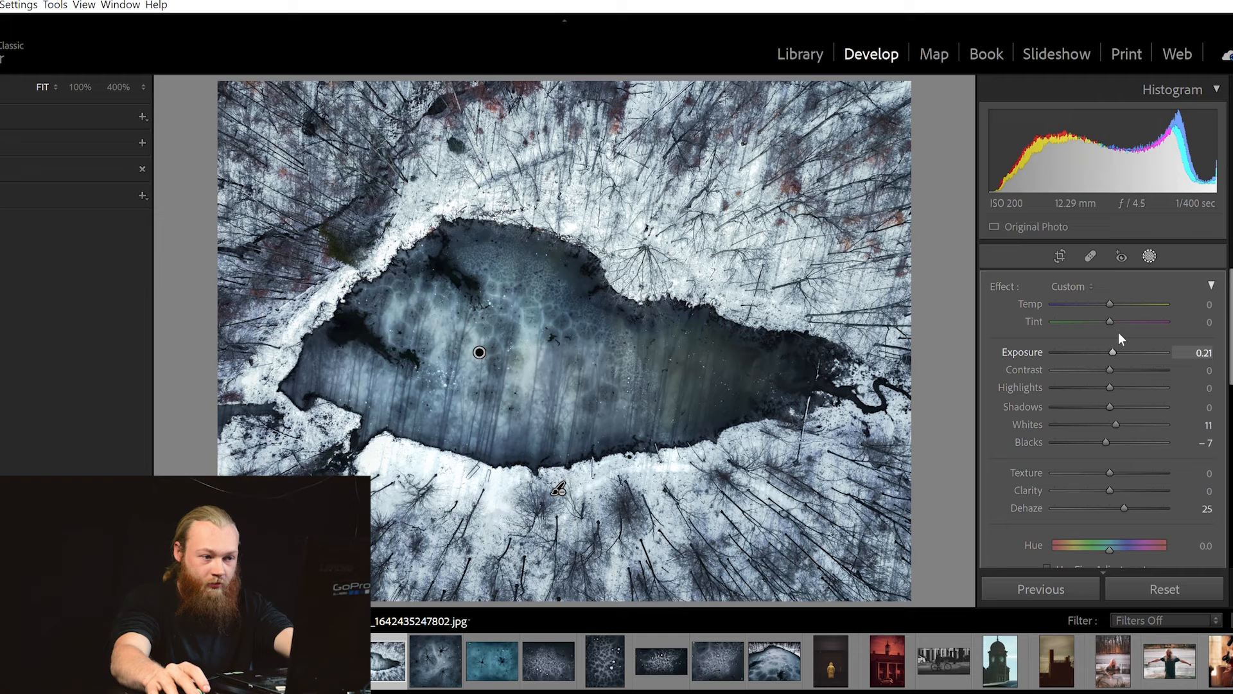
{"action": "scroll", "coordinate": [1119, 333], "scroll_direction": "up", "scroll_amount": 2}
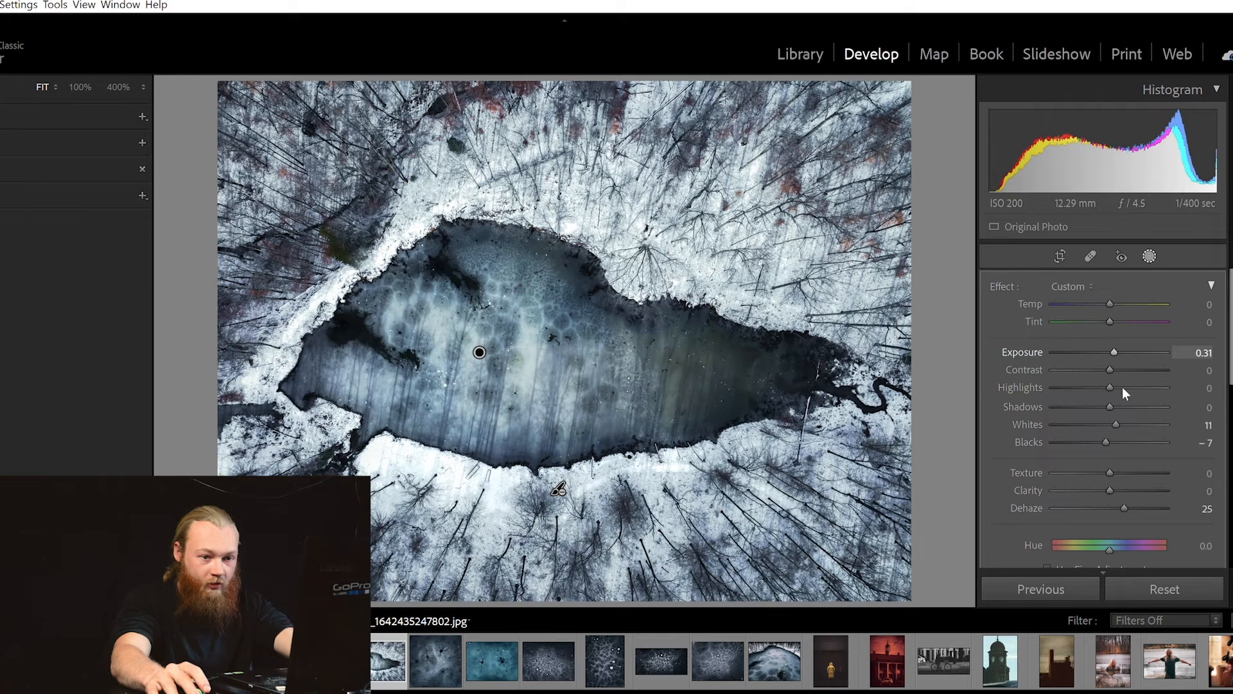
{"action": "scroll", "coordinate": [1124, 358], "scroll_direction": "up", "scroll_amount": 5}
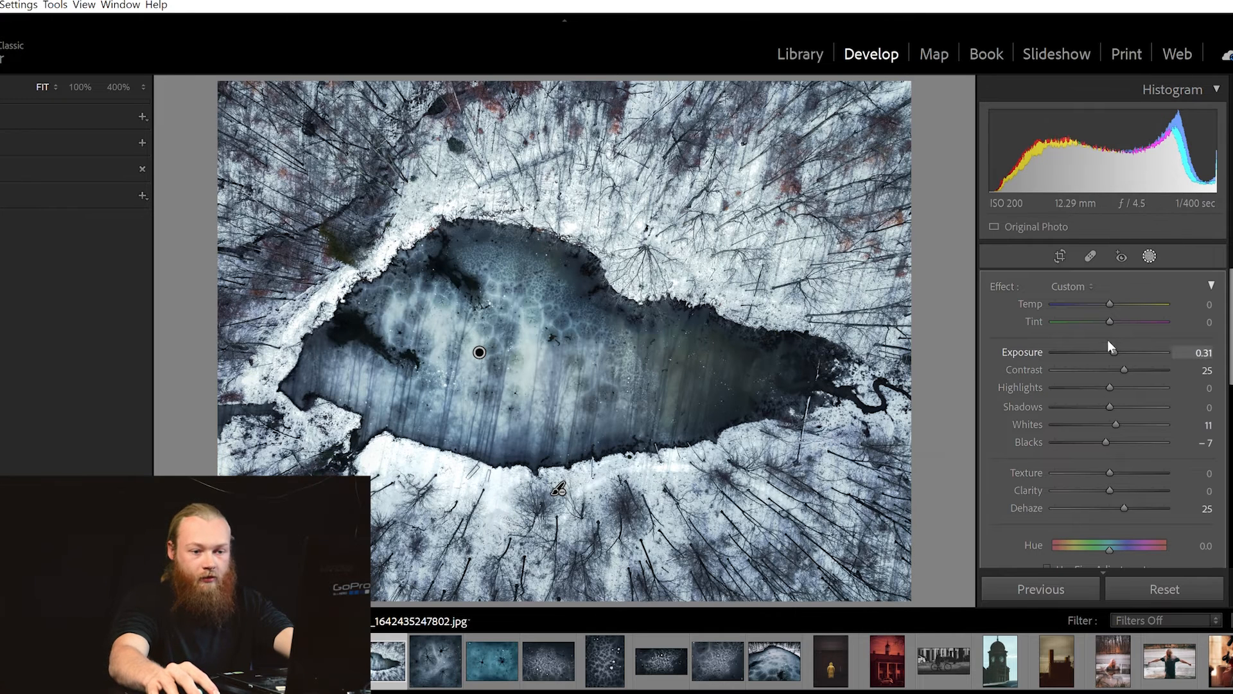
{"action": "scroll", "coordinate": [1114, 336], "scroll_direction": "down", "scroll_amount": 2}
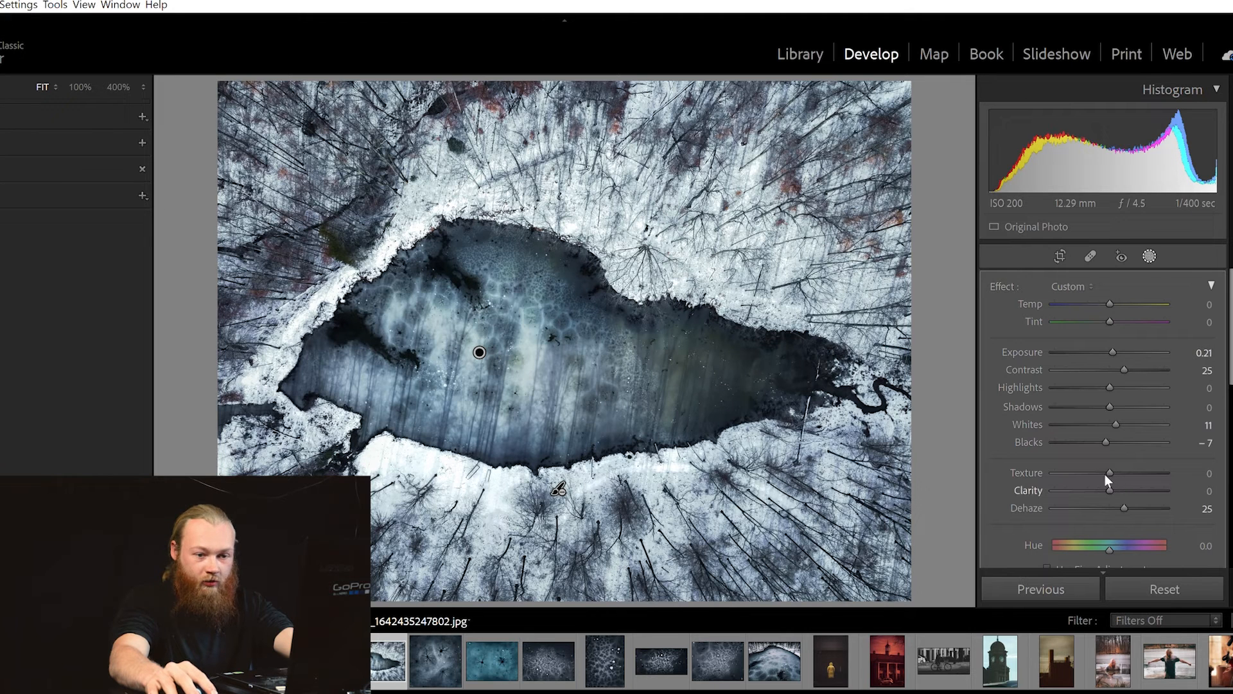
Set the lake mask's Dehaze to 8, Clarity to 24 and Texture to −18.
{"action": "left_click", "coordinate": [1115, 506]}
{"action": "left_click_drag", "start_coordinate": [1114, 506], "coordinate": [1114, 507]}
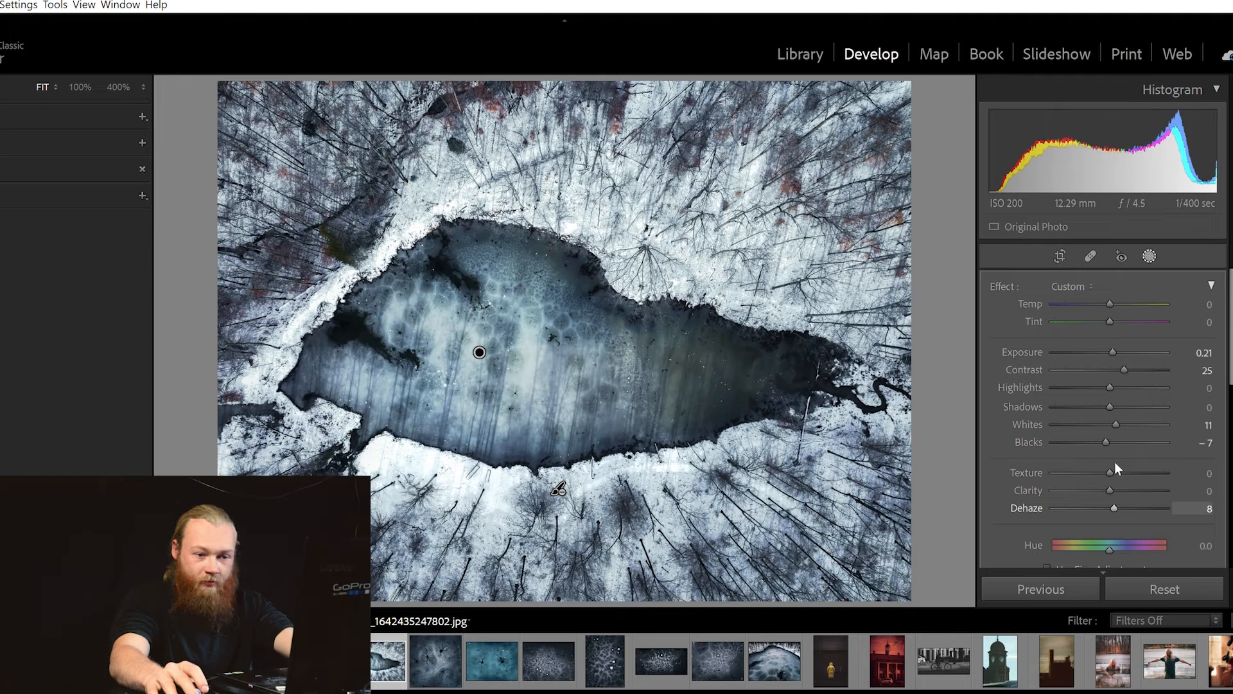
{"action": "left_click", "coordinate": [1122, 490]}
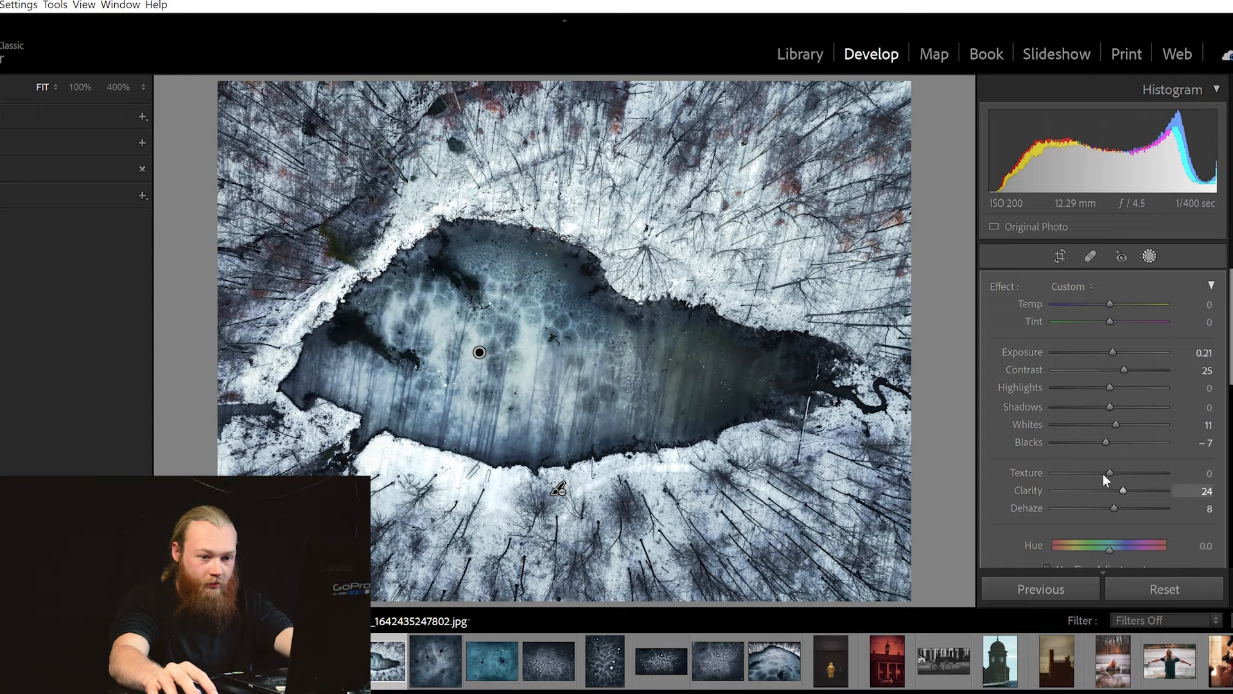
{"action": "left_click", "coordinate": [1100, 460]}
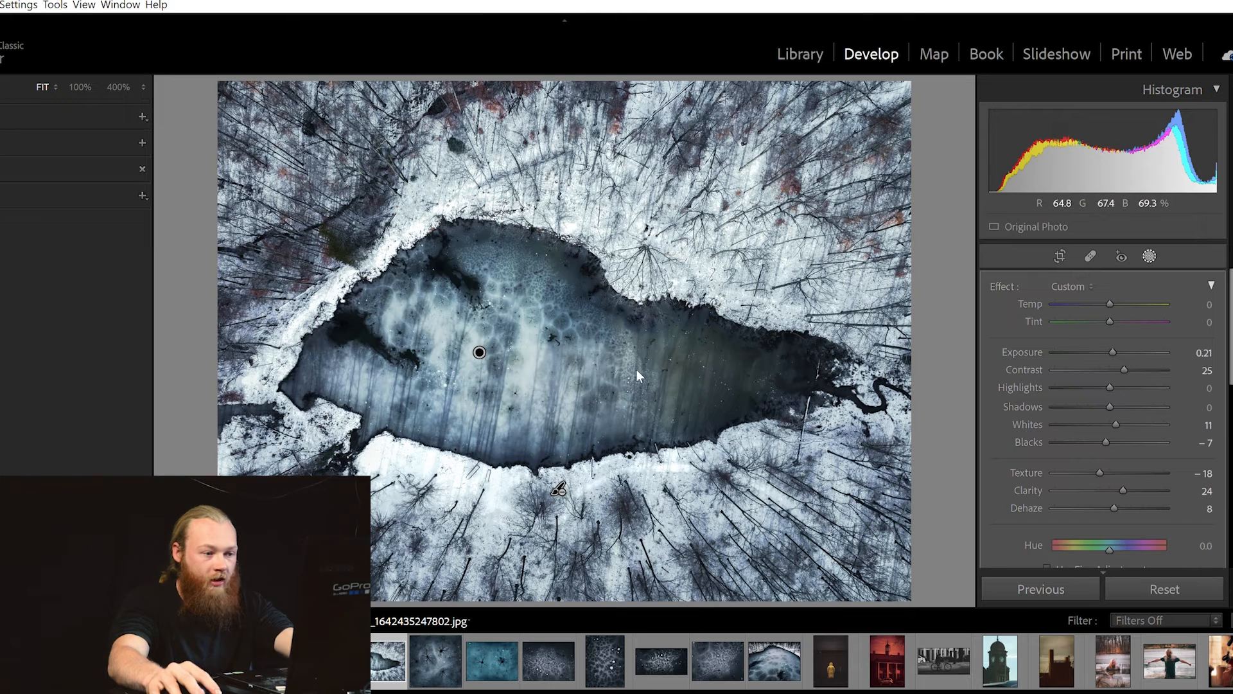
Widen the radial gradient and shift it east so it covers most of the lake, and close the masking tool.
{"action": "left_click", "coordinate": [483, 347]}
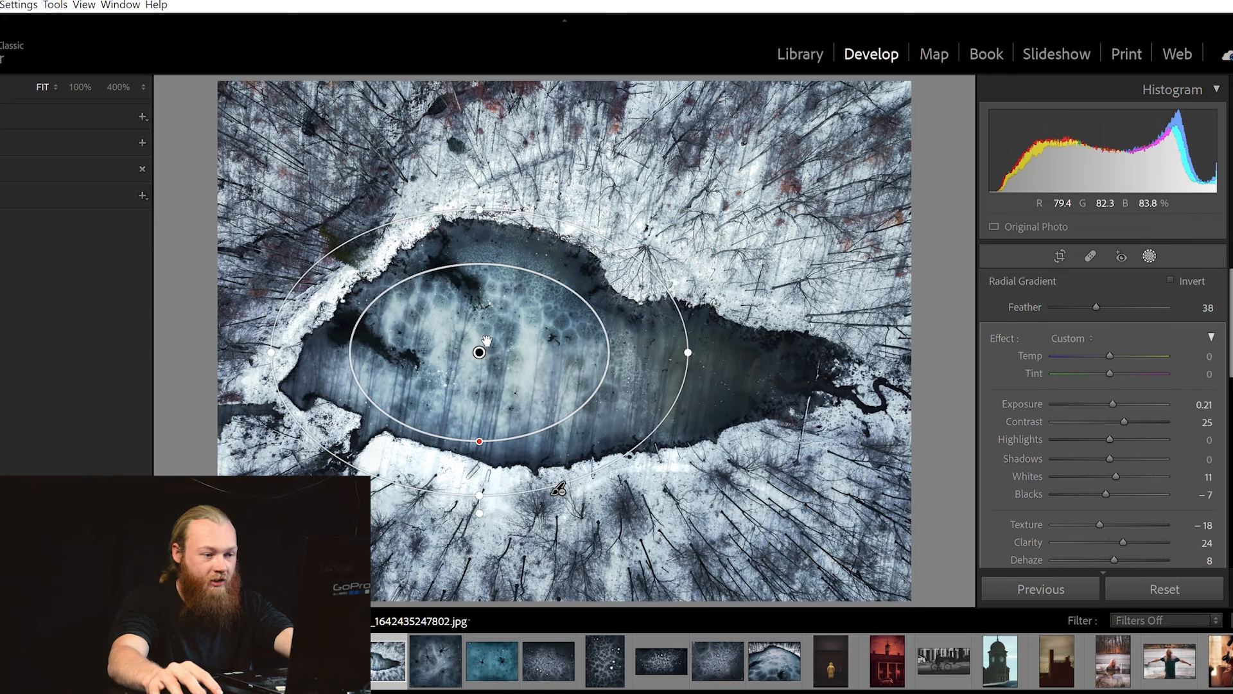
{"action": "left_click_drag", "start_coordinate": [699, 337], "coordinate": [782, 347]}
{"action": "left_click_drag", "start_coordinate": [538, 318], "coordinate": [583, 322]}
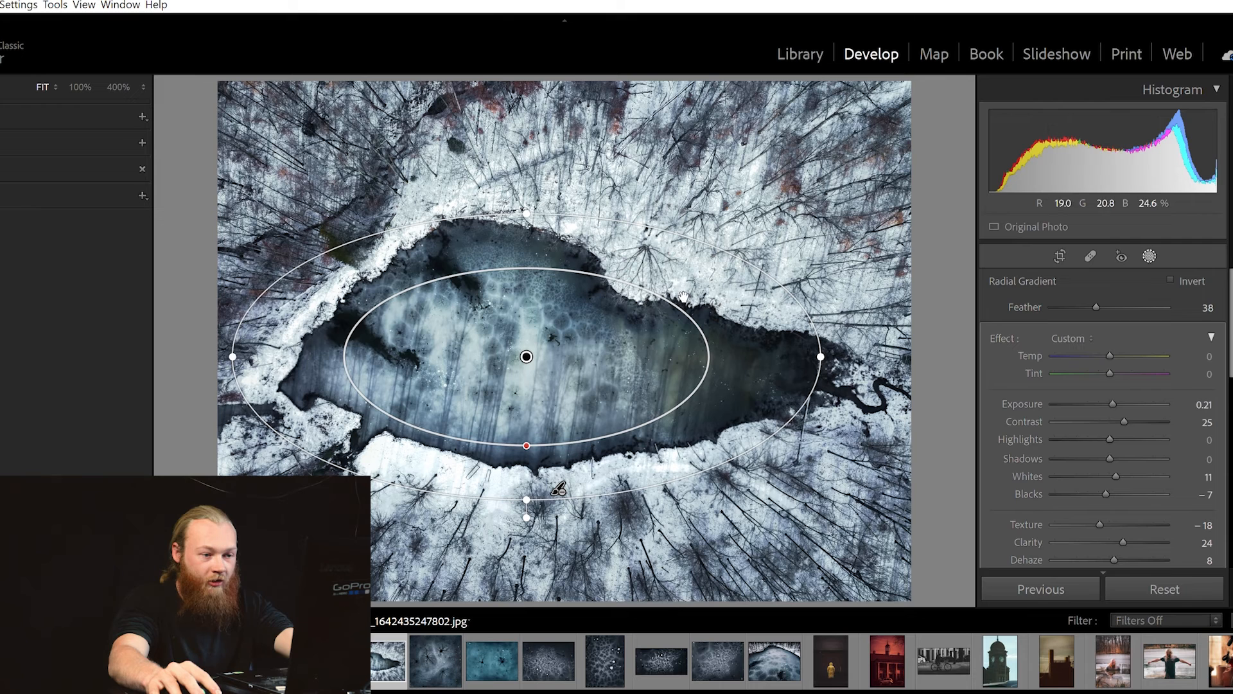
{"action": "left_click", "coordinate": [1151, 251]}
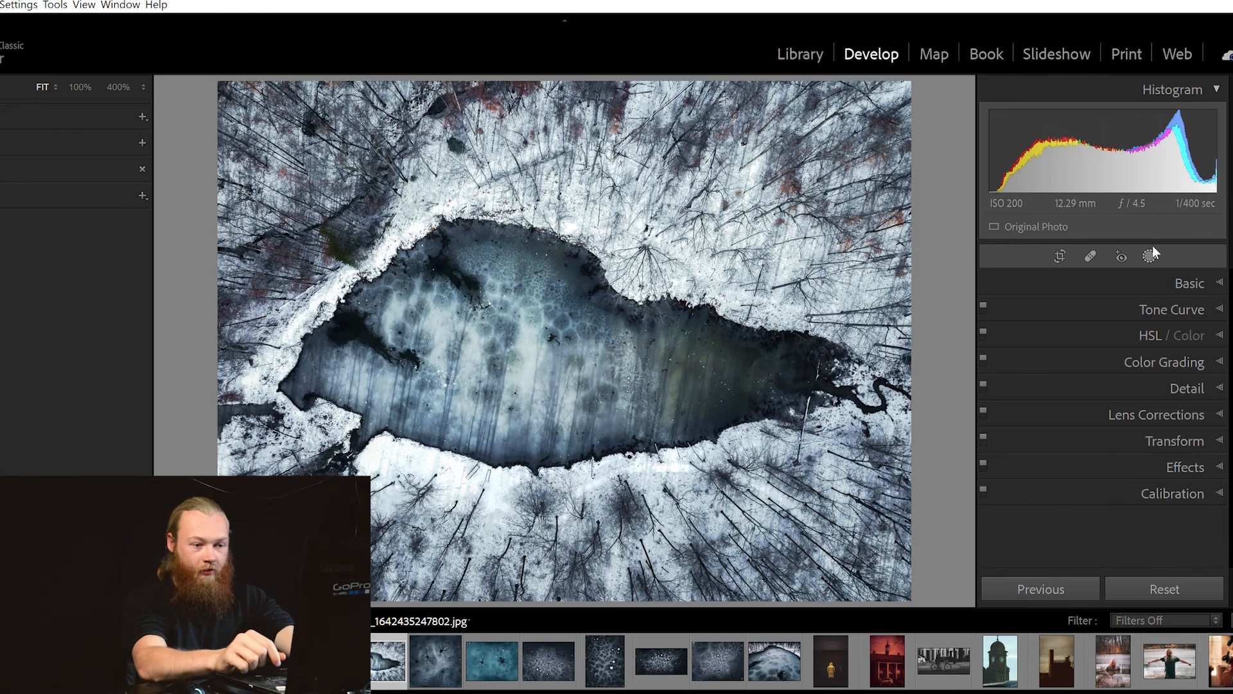
Compare the photo before and after the edits and inspect the lake's narrow eastern end at 100%.
{"action": "key", "text": "y"}
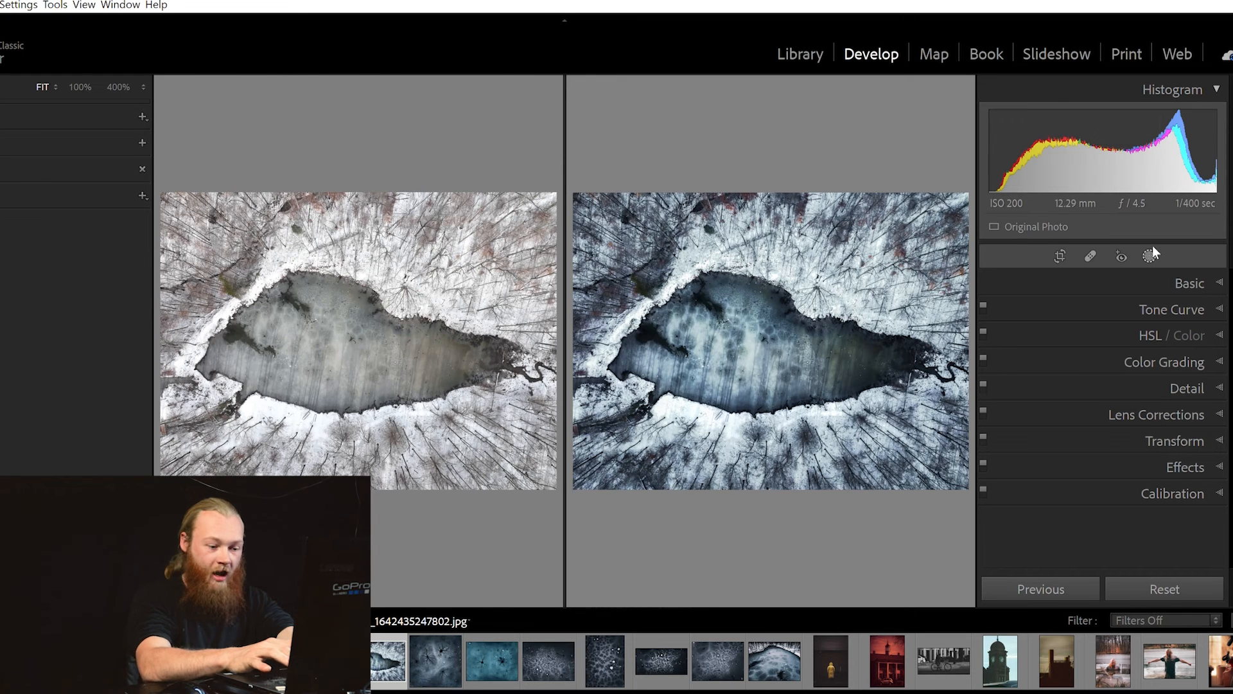
{"action": "key", "text": "y"}
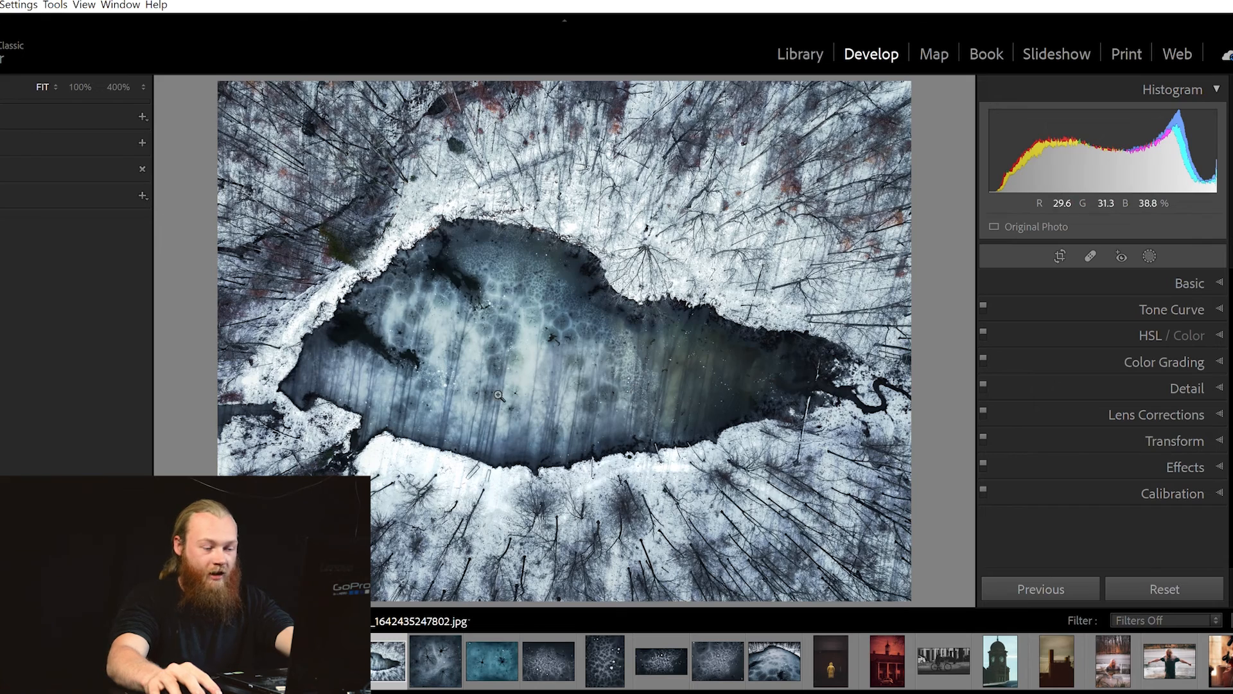
{"action": "left_click", "coordinate": [864, 357]}
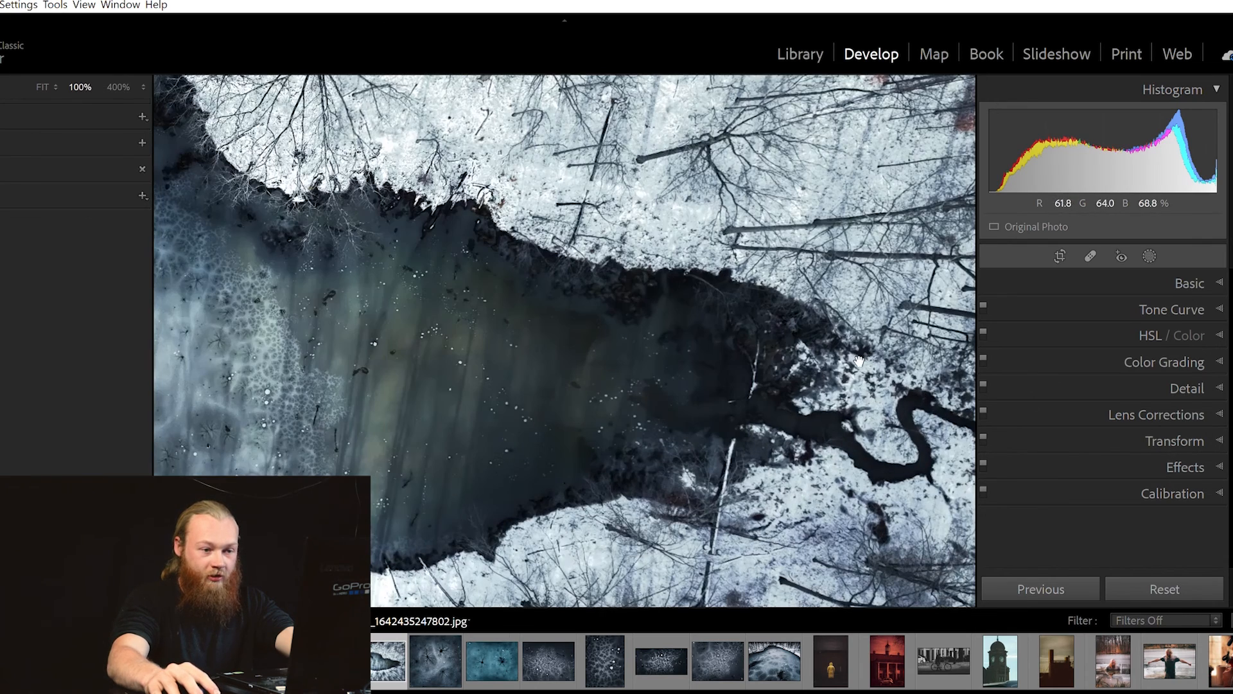
{"action": "left_click_drag", "start_coordinate": [726, 357], "coordinate": [744, 357]}
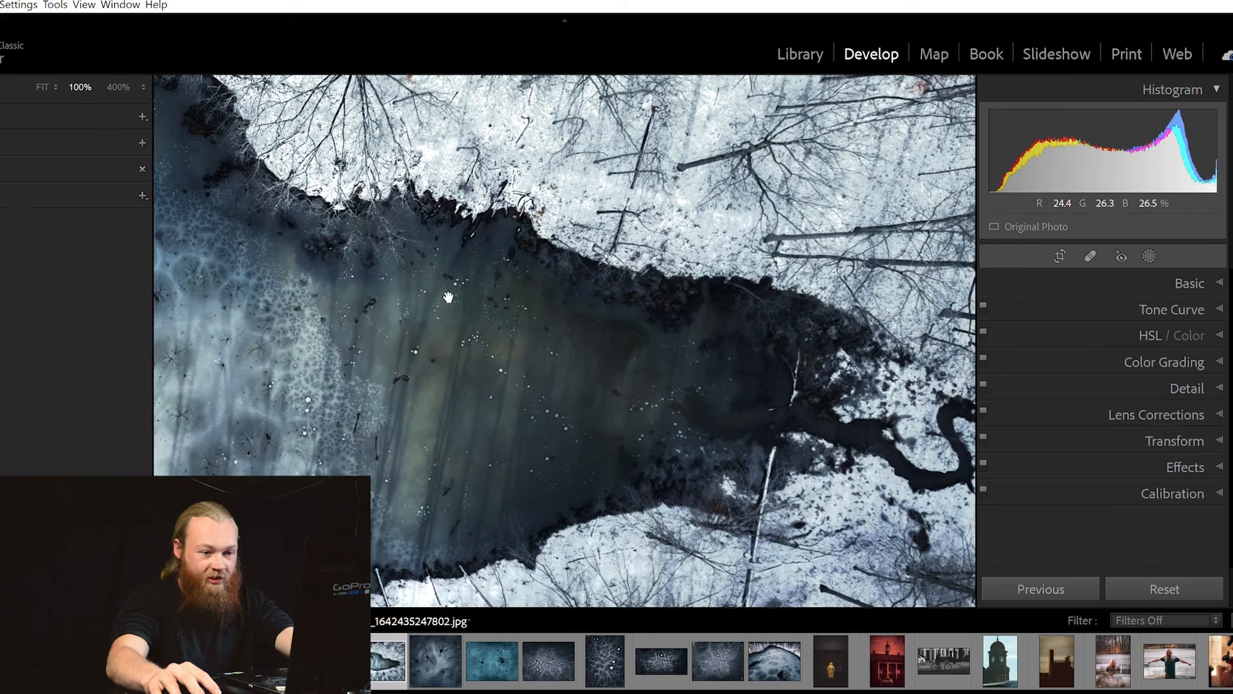
{"action": "left_click_drag", "start_coordinate": [449, 298], "coordinate": [677, 350]}
{"action": "left_click", "coordinate": [627, 353]}
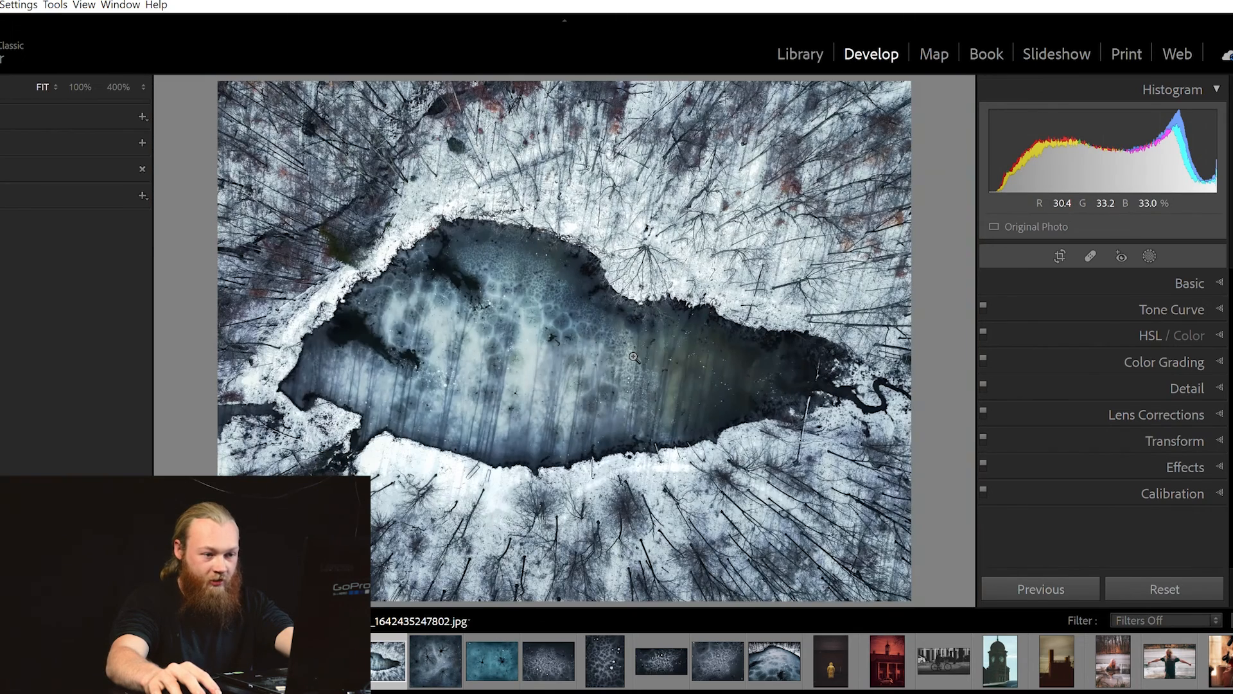